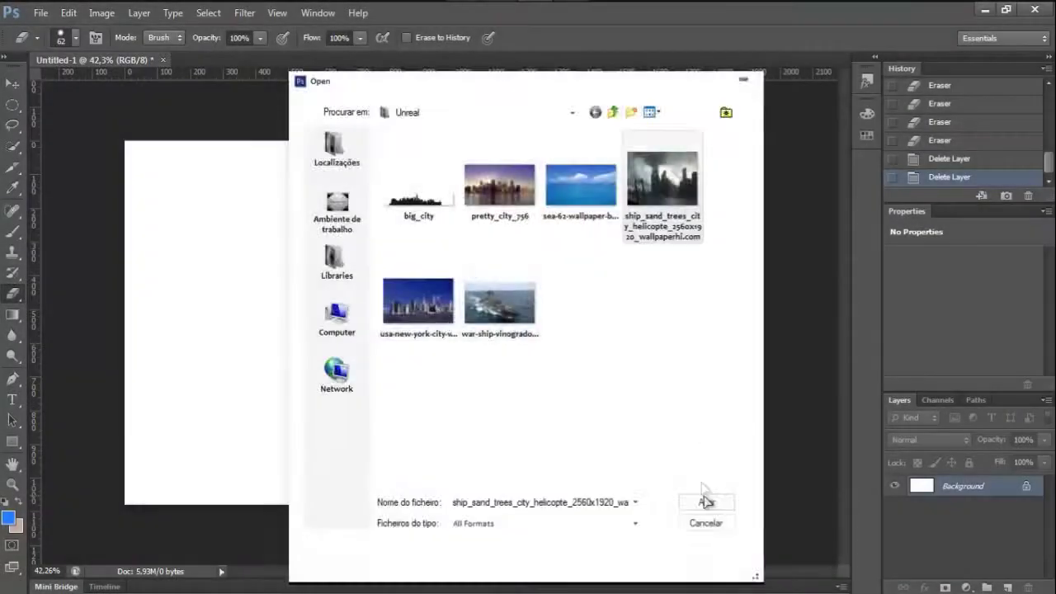
Open the burning city photo, bring it into Untitled-1 and scale it onto the canvas's right side.
click(705, 501)
drag(641, 236, 535, 314)
drag(501, 417, 558, 357)
key(Return)
Erase the bottom and left parts of the city photo to white.
key(e)
drag(280, 165, 242, 503)
drag(247, 396, 766, 330)
scroll(637, 398, up, 2)
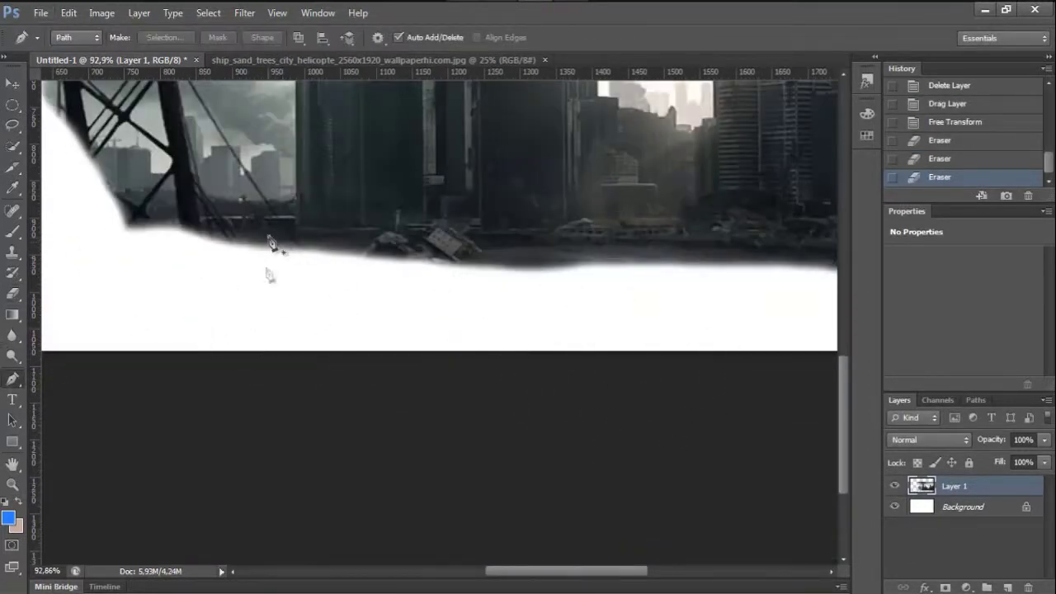
scroll(711, 257, right, 5)
Add a couple of path points along the shoreline, then step back to before the path.
click(601, 244)
scroll(577, 247, right, 3)
click(521, 247)
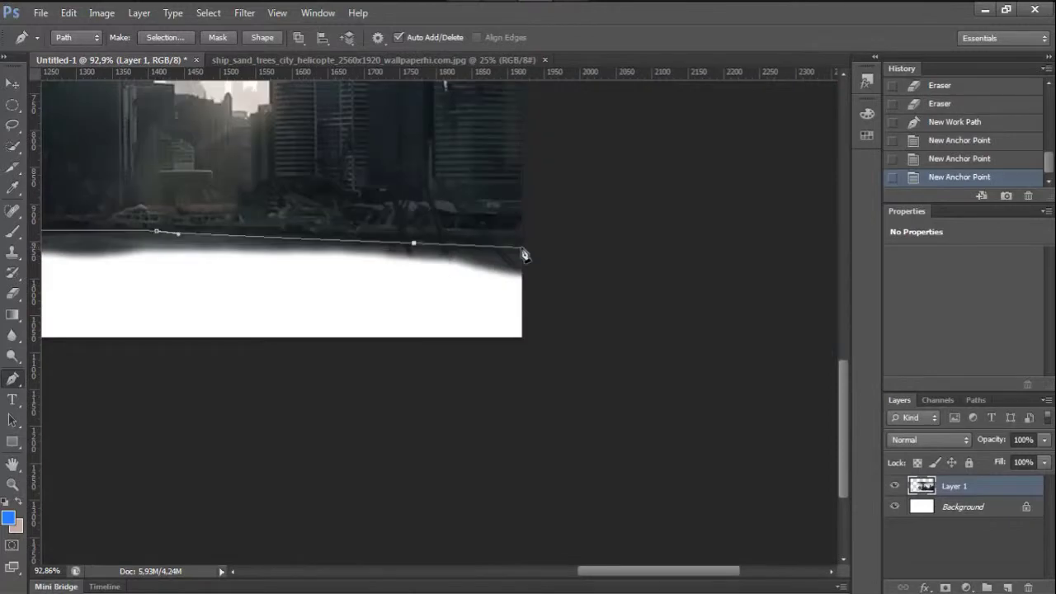
click(940, 121)
Erase the smoke and helicopters at the city photo's upper left.
scroll(437, 242, left, 8)
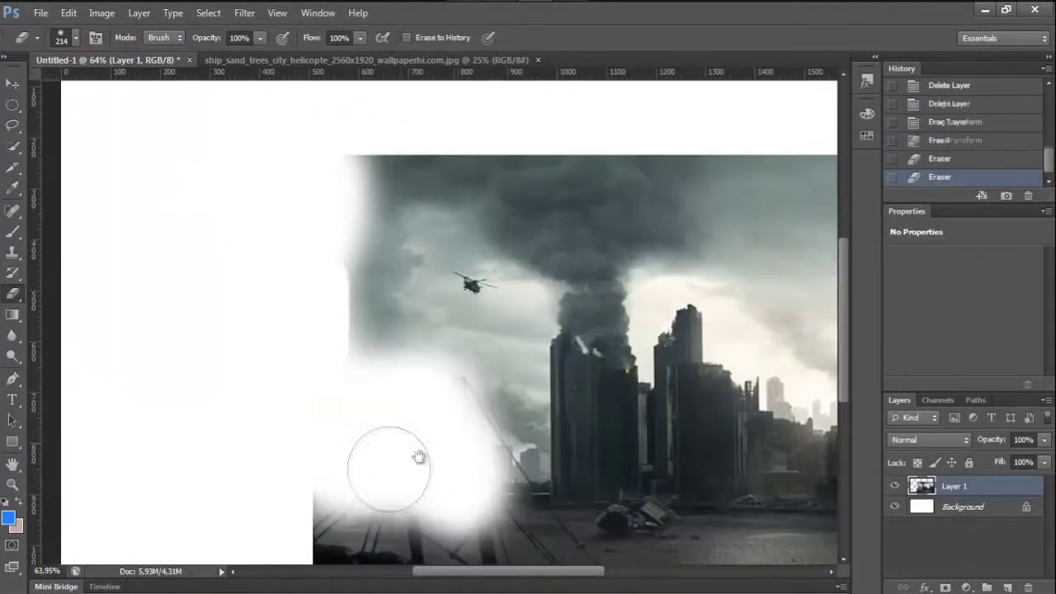
scroll(419, 456, down, 3)
scroll(419, 426, right, 2)
drag(313, 205, 261, 141)
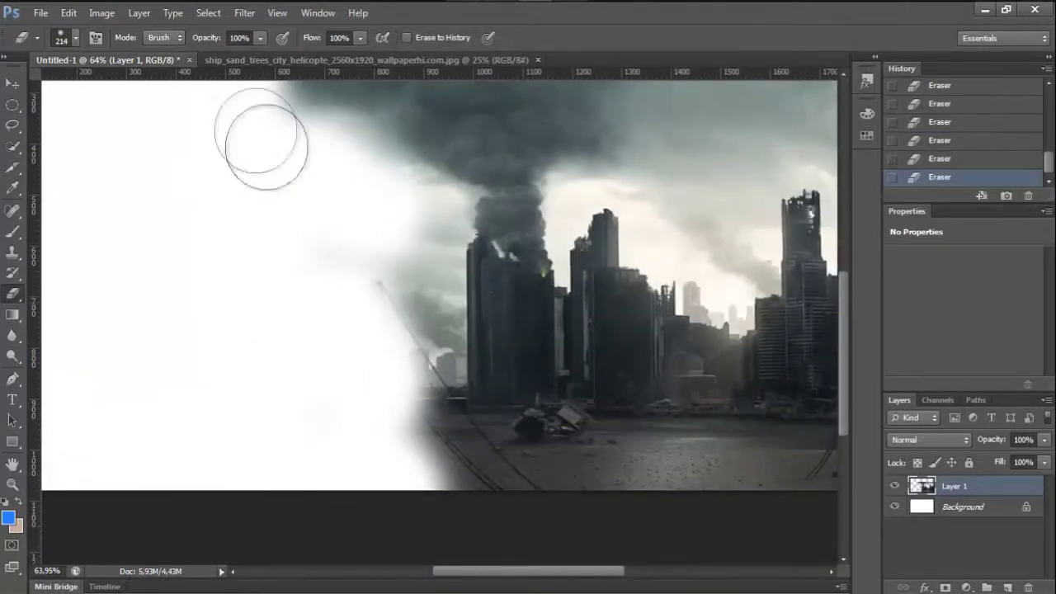
scroll(354, 165, down, 4)
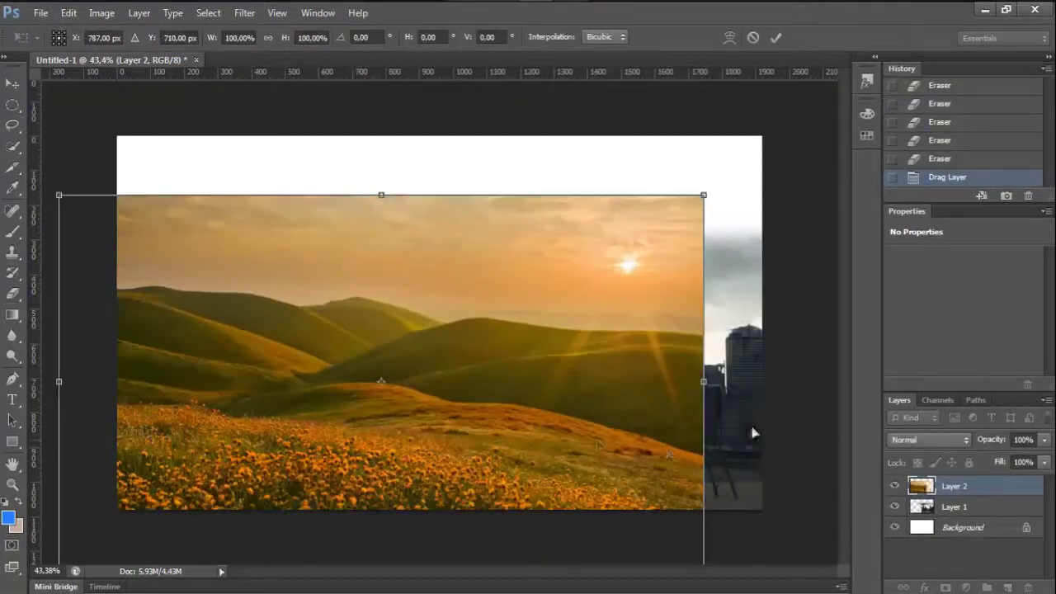
Place the sunset hills photo over the city at reduced opacity and erase its sky.
mouse_move(594, 439)
mouse_down()
mouse_move(635, 464)
mouse_move(673, 446)
mouse_move(650, 453)
mouse_up()
key(6)
key(3)
key(Return)
key(0)
key(e)
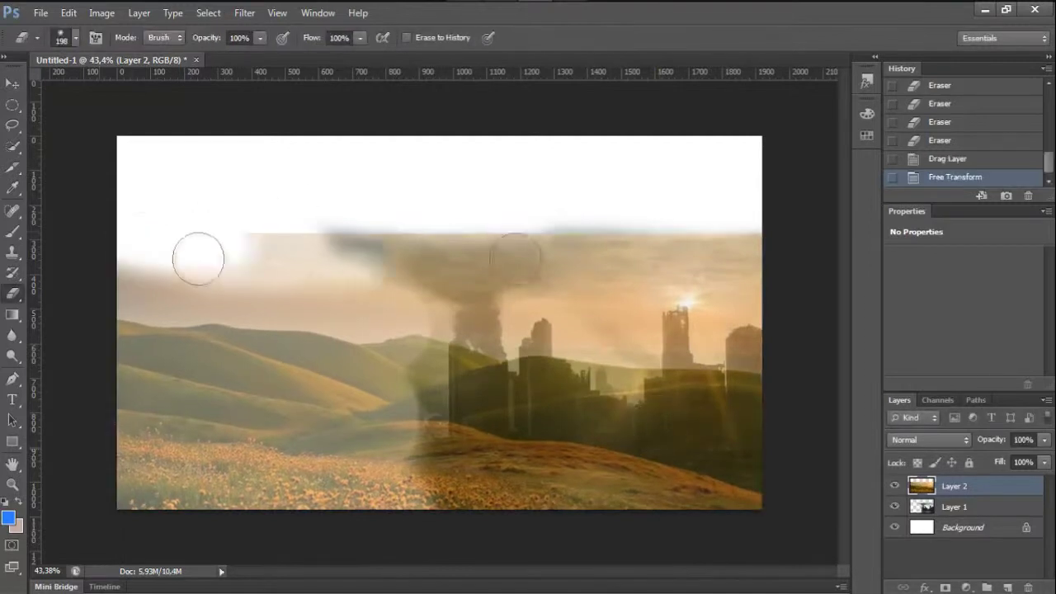
mouse_move(198, 252)
mouse_down()
mouse_move(424, 302)
mouse_move(763, 446)
mouse_up()
key(0)
Zoom in and start a Pen path following the hill ridge.
key(ctrl+plus)
key(ctrl+plus)
key(p)
click(681, 450)
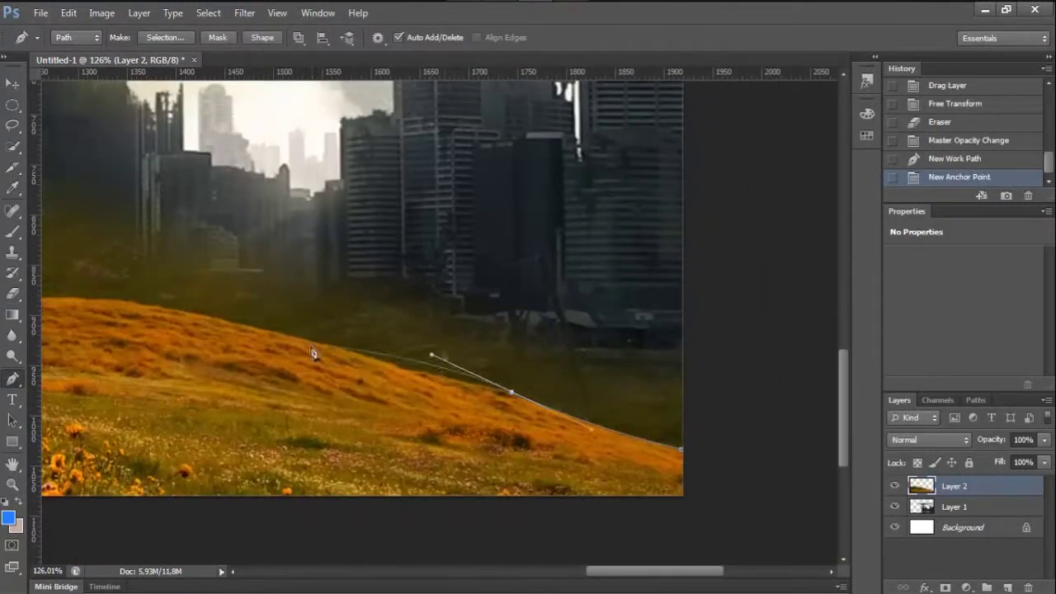
drag(51, 290, 430, 366)
click(355, 373)
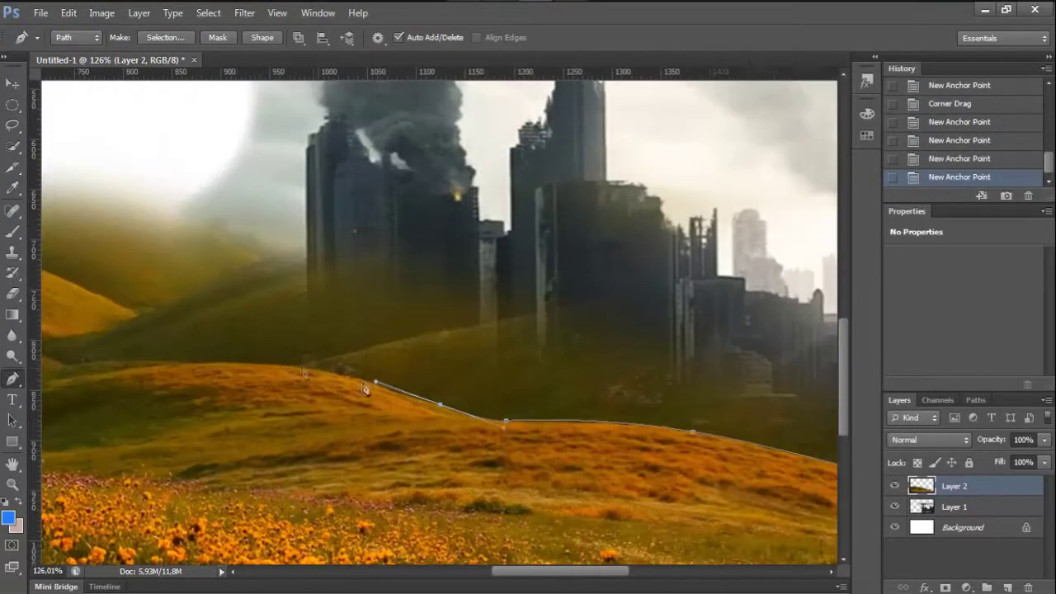
drag(289, 363, 637, 451)
click(492, 405)
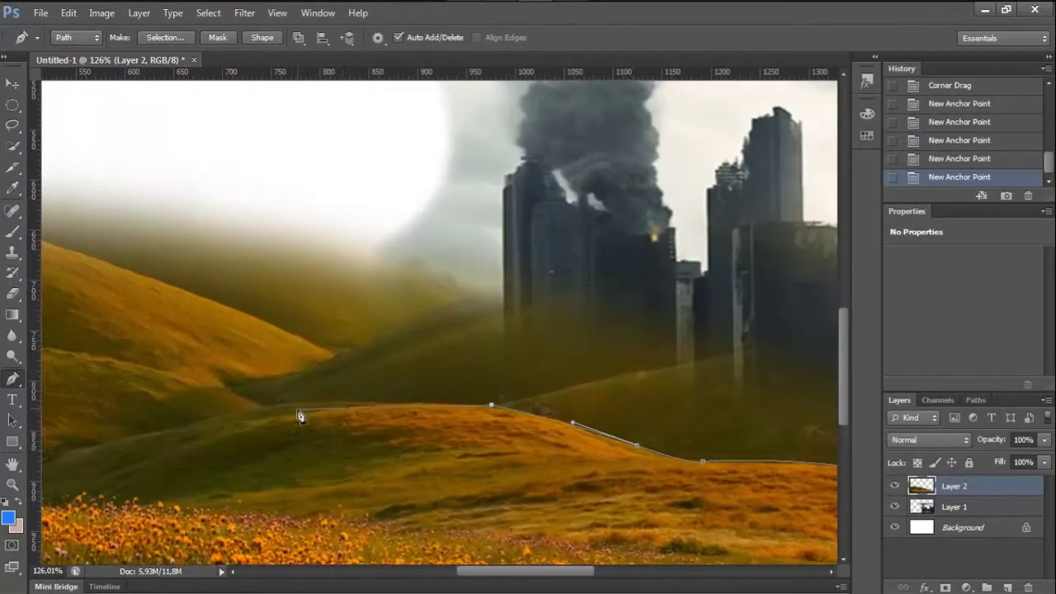
drag(288, 407, 443, 429)
click(405, 424)
click(365, 420)
Trace the ridge to the left edge and close the path around the area above it.
drag(330, 409, 633, 461)
click(631, 460)
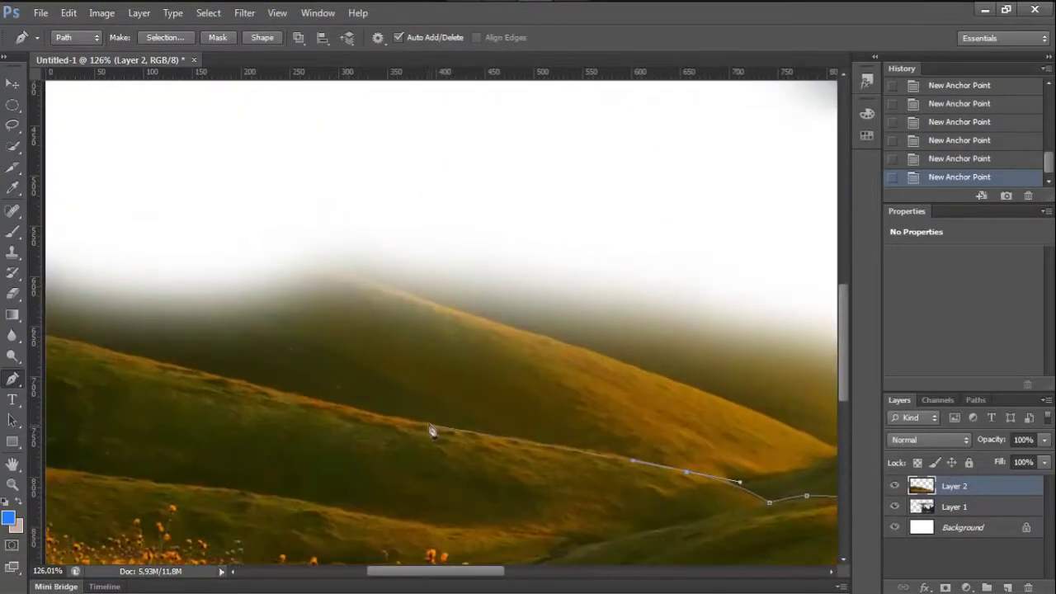
click(149, 358)
drag(121, 386, 513, 465)
mouse_move(784, 274)
mouse_down()
mouse_move(451, 249)
mouse_move(248, 206)
mouse_up()
mouse_move(495, 248)
mouse_down()
mouse_move(248, 165)
mouse_move(412, 124)
mouse_up()
click(707, 429)
right_click(627, 248)
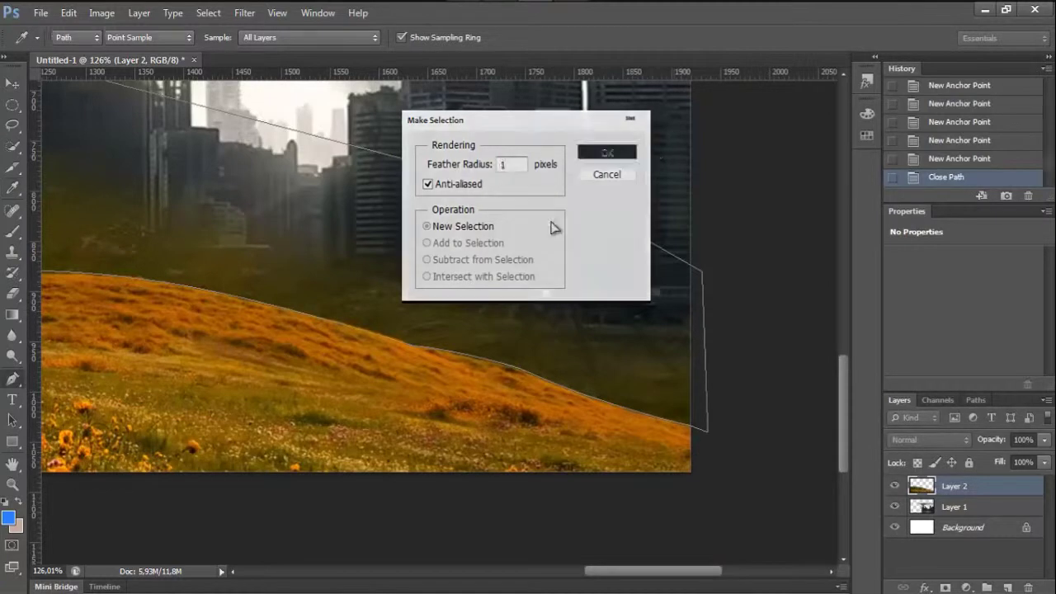
Delete the selected area above the hill ridge and add a Colour Balance adjustment.
click(603, 154)
key(Delete)
click(966, 587)
click(948, 446)
Replace the Colour Balance with a Hue/Saturation adjustment at saturation -60.
key(ctrl+z)
click(966, 587)
click(961, 426)
drag(962, 352, 910, 353)
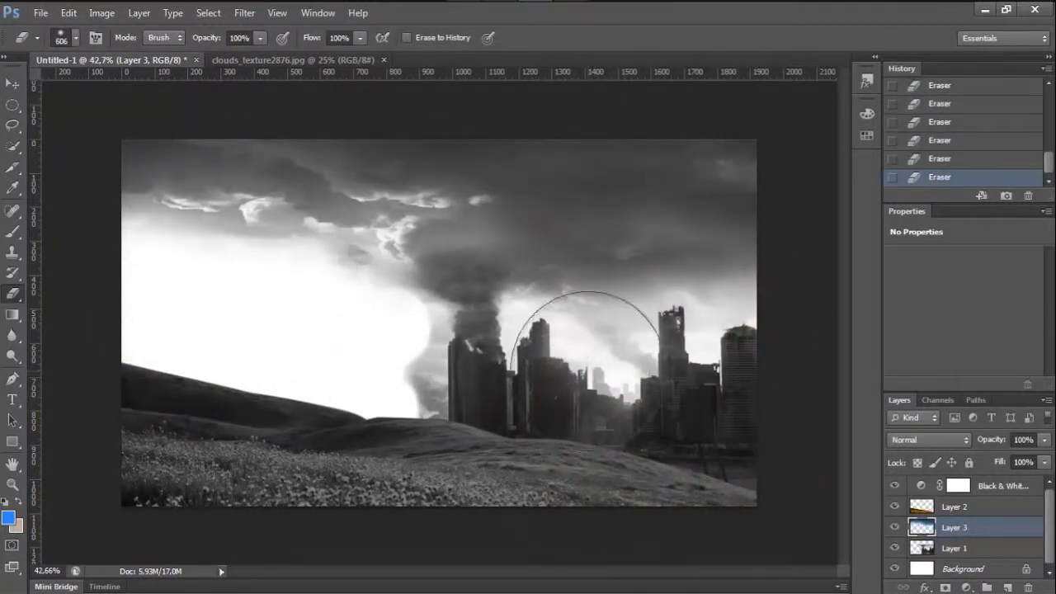
Select the cloud sky layer and browse to the Landscape folder for another photo.
alt+scroll(742, 462, down, 1)
click(954, 527)
click(40, 12)
click(50, 46)
double_click(405, 379)
scroll(560, 330, down, 3)
click(662, 356)
Open the 23158 photo and place it in the composite near the hill.
click(579, 302)
click(706, 502)
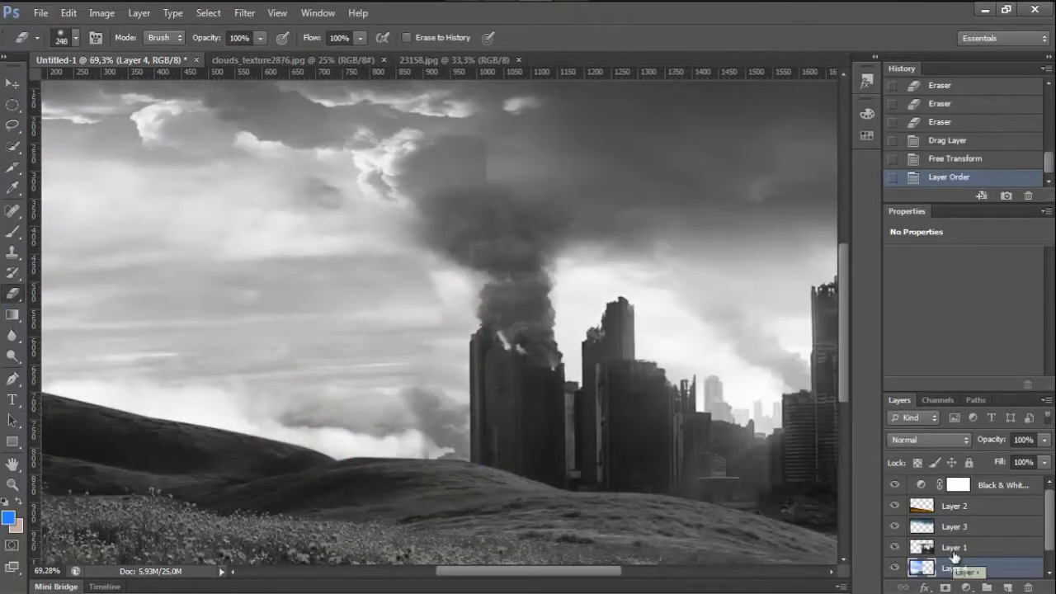
click(418, 394)
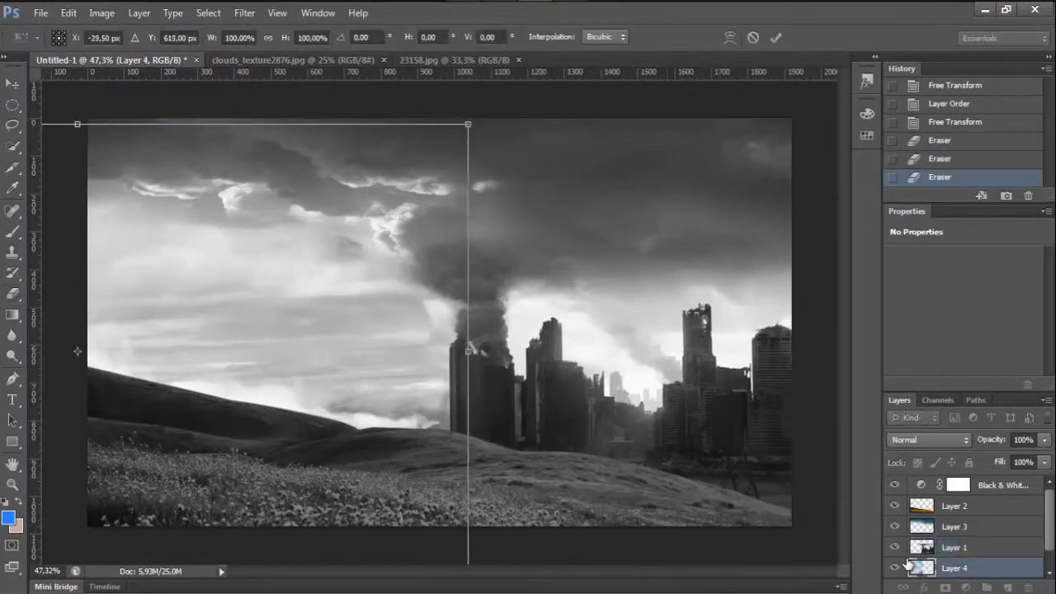
key(Return)
key(e)
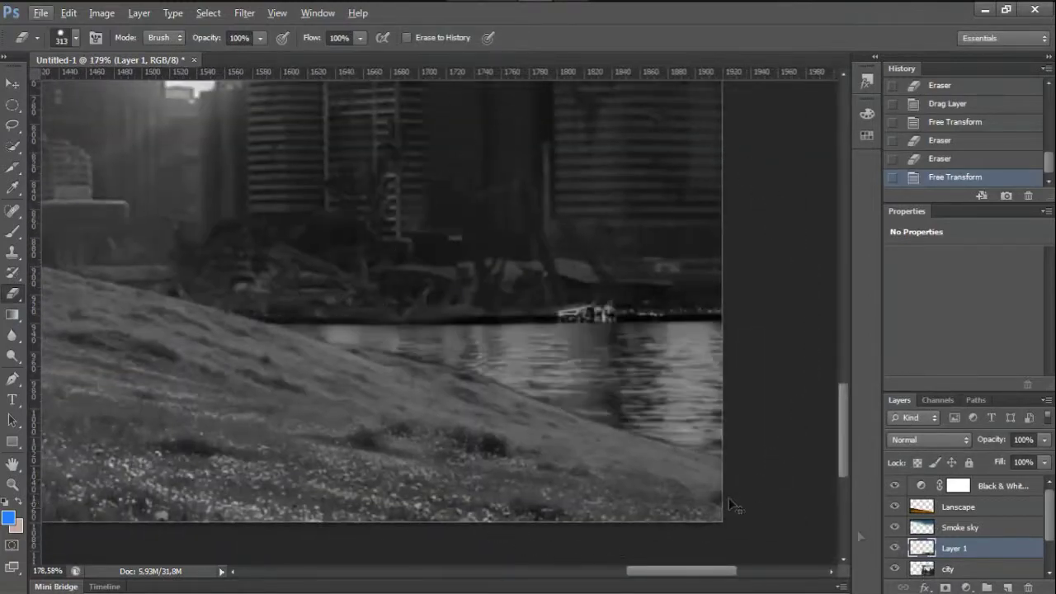
Rotate the water layer about 4.34° to meet the shoreline.
key(ctrl+t)
key(ctrl+minus)
drag(641, 504, 712, 424)
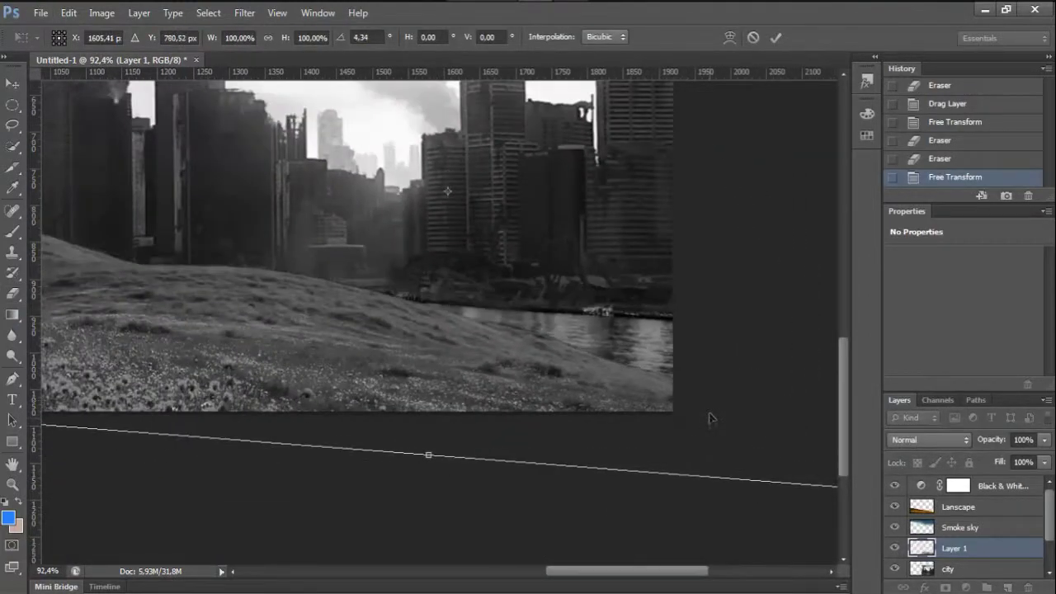
key(Return)
key(e)
Trace the gap strip above the water as a path, select it and delete it.
scroll(624, 388, up, 5)
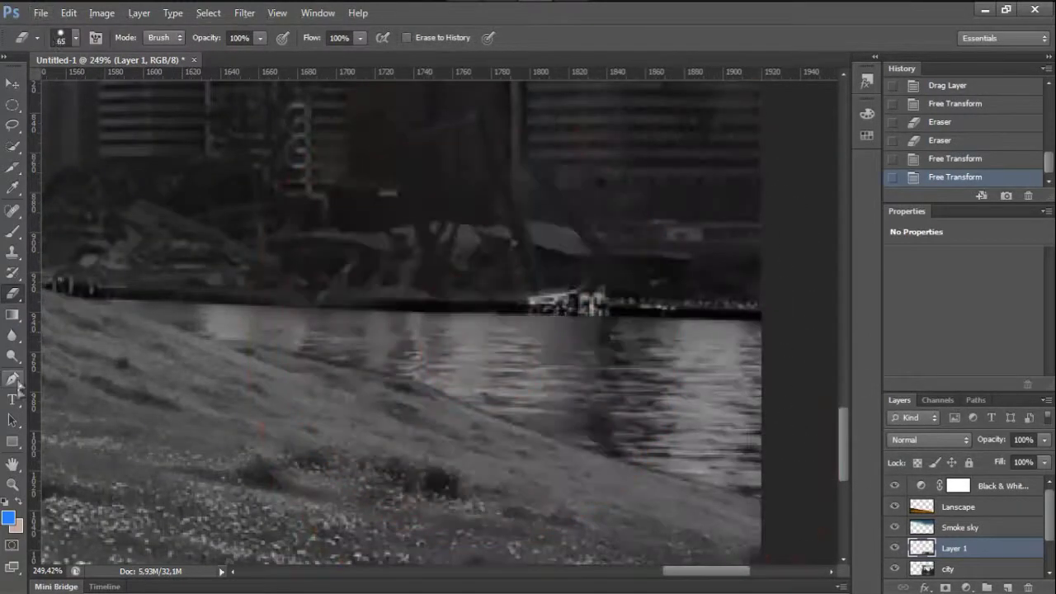
click(773, 328)
click(773, 239)
scroll(495, 263, left, 5)
click(420, 302)
right_click(459, 293)
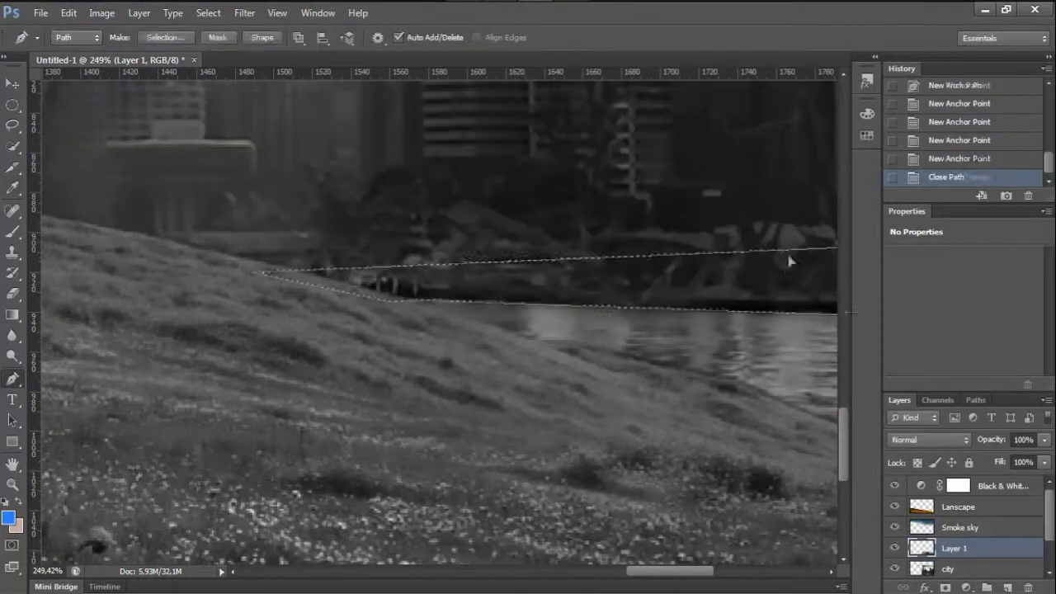
key(Return)
key(Delete)
click(691, 308)
key(5)
Set the water layer opacity to 67% and erase its edges with a resized eraser.
key(6)
key(e)
alt+right_click(589, 322)
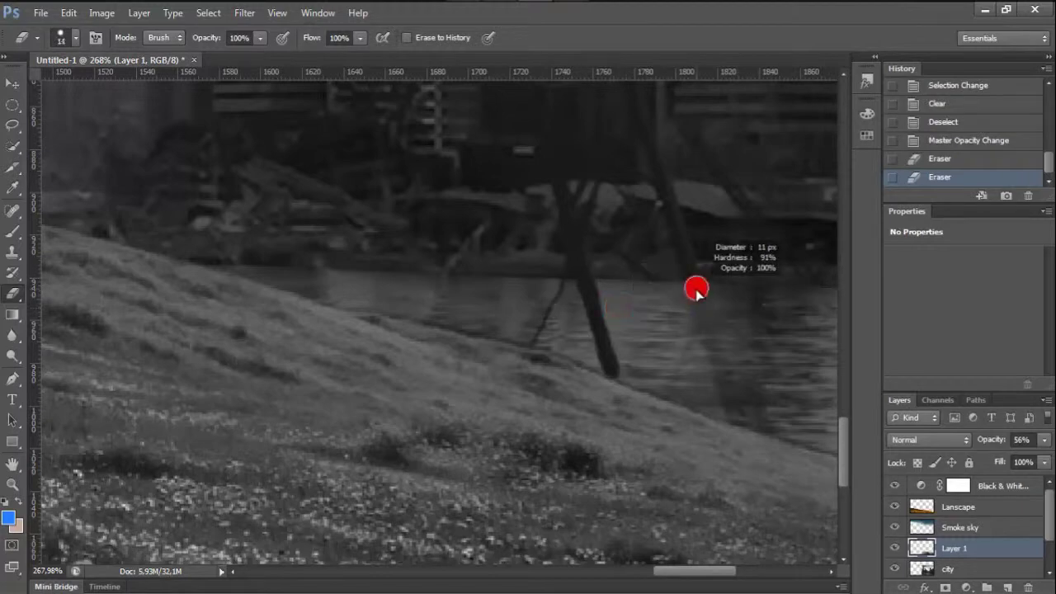
scroll(749, 388, down, 5)
key(6)
key(7)
alt+right_click(714, 394)
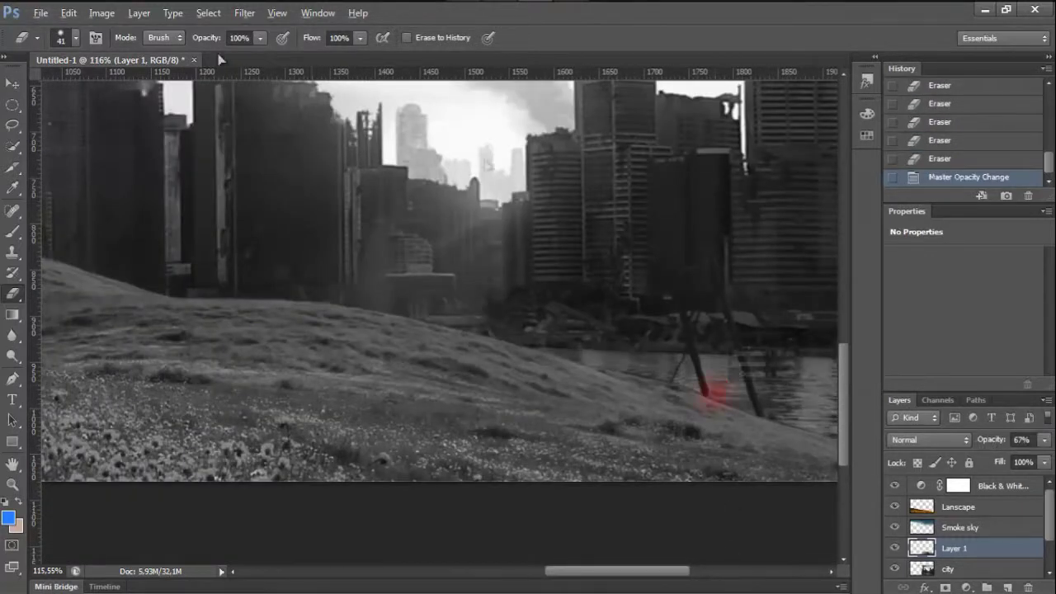
scroll(711, 366, down, 4)
scroll(635, 363, down, 2)
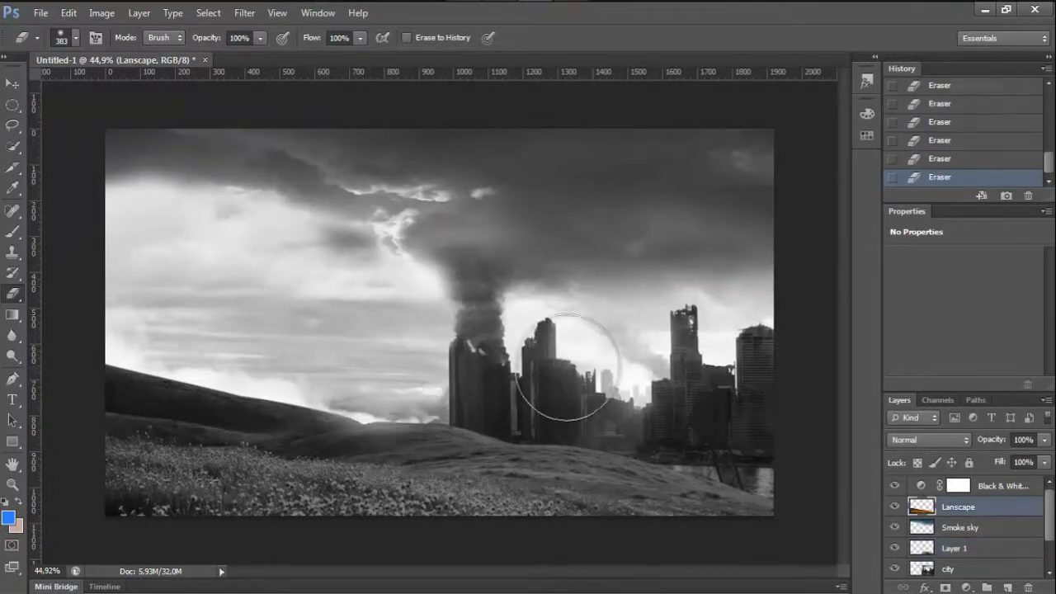
Duplicate the water layer, shift and skew the copy to the shoreline, and erase a light patch.
right_click(958, 507)
click(933, 98)
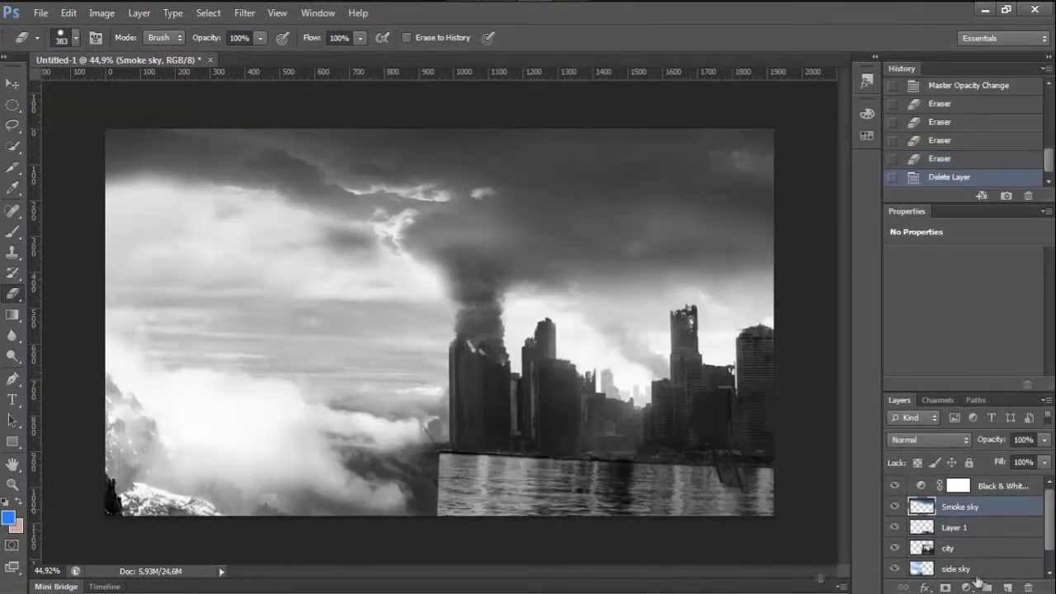
click(955, 527)
key(ctrl+j)
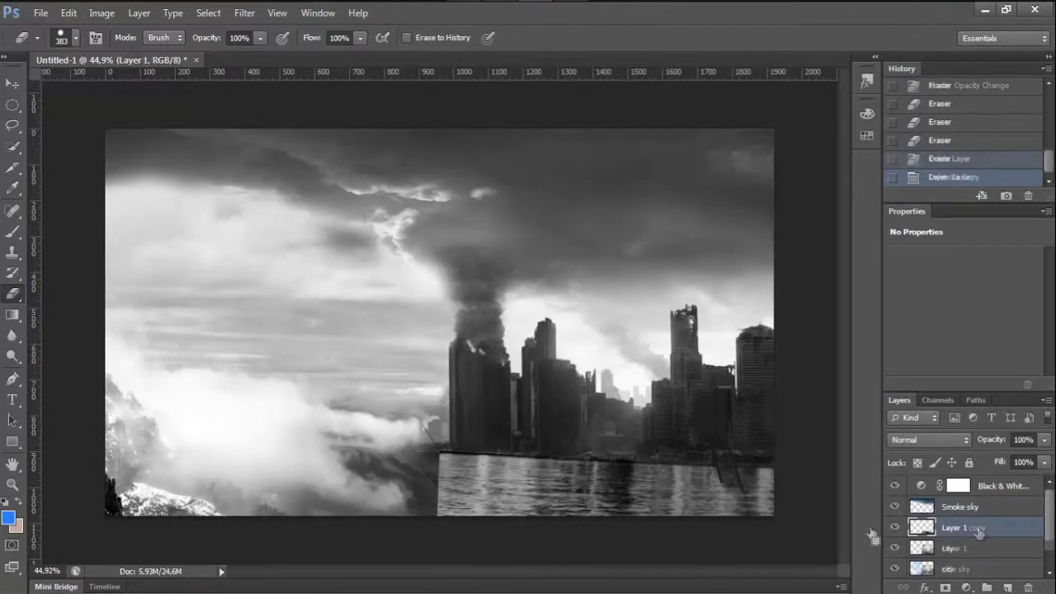
key(ctrl+t)
drag(591, 477, 334, 491)
drag(195, 271, 195, 283)
key(Return)
key(e)
right_click(612, 379)
drag(571, 383, 573, 409)
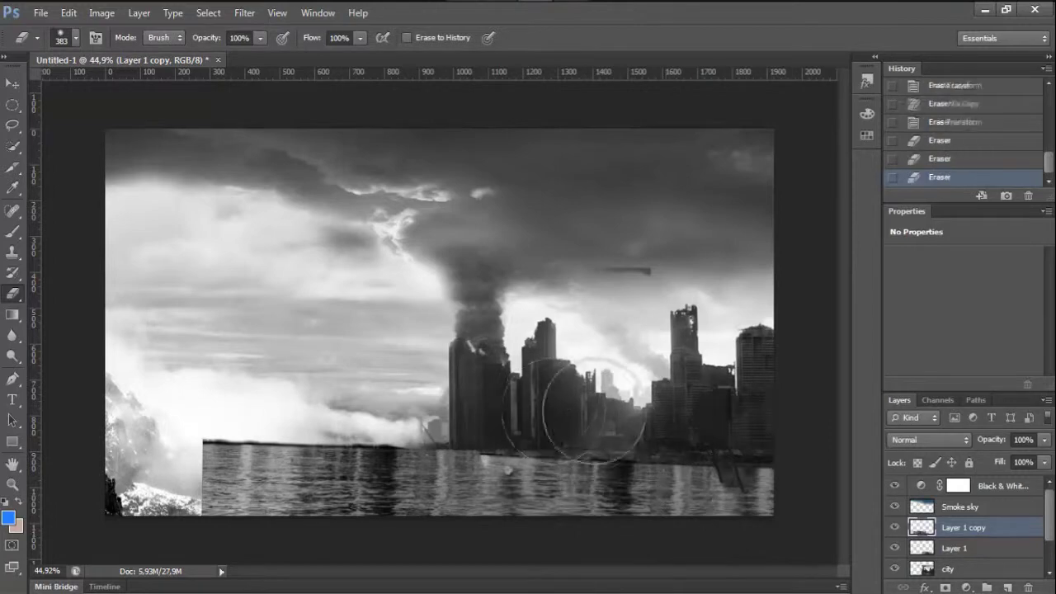
Make a second water copy, flipped, moved left and rotated about 3.8°.
key(ctrl+j)
key(ctrl+t)
drag(335, 528, 70, 417)
drag(306, 256, 311, 246)
key(Return)
key(e)
Erase a stray edge in Layer 1 copy and confirm its blending options.
click(963, 527)
click(163, 489)
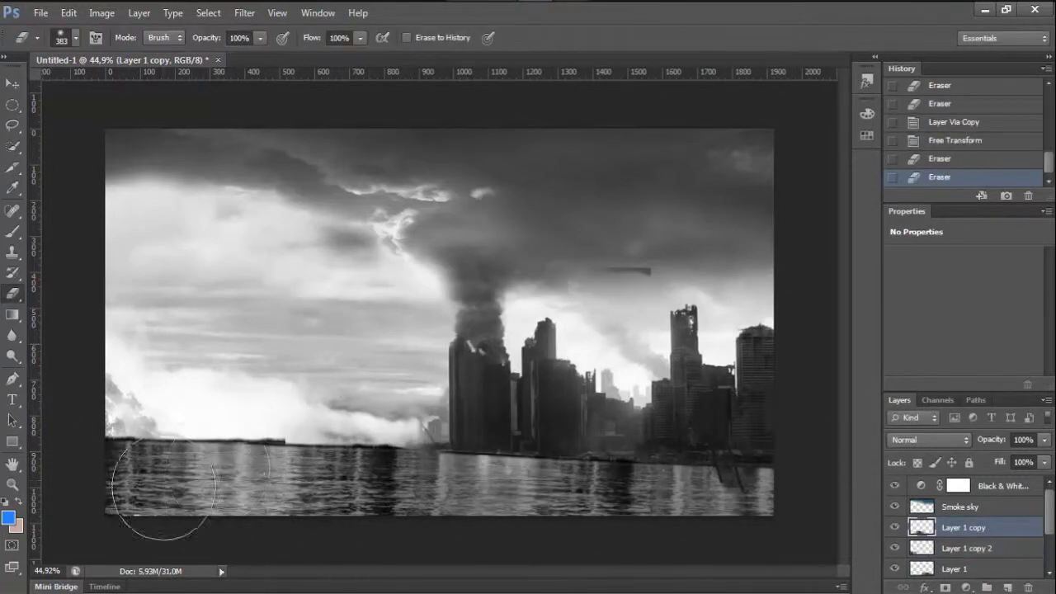
scroll(307, 391, up, 2)
scroll(346, 379, down, 3)
scroll(472, 421, up, 1)
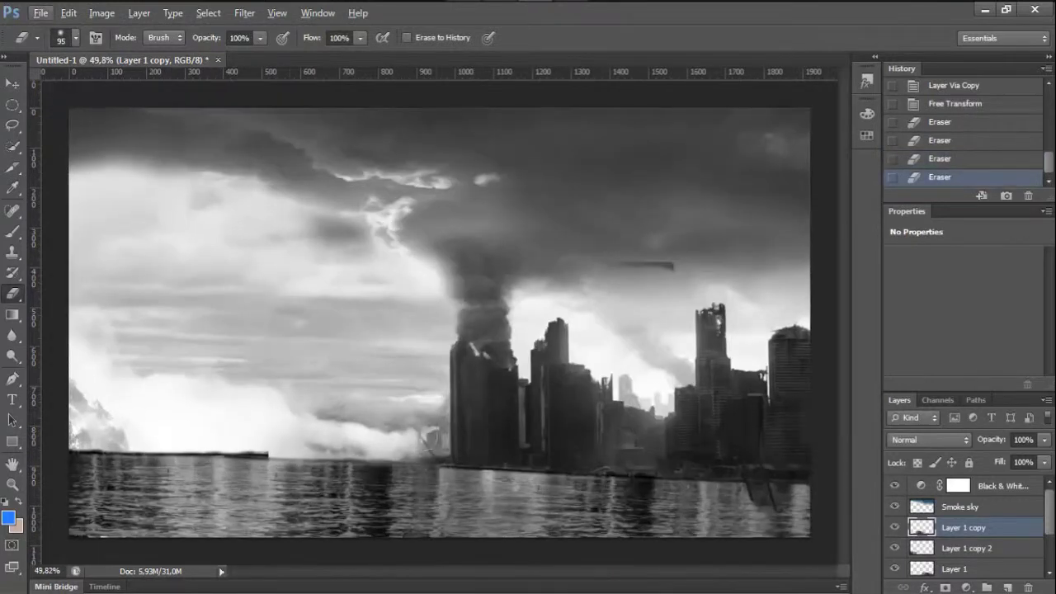
click(957, 548)
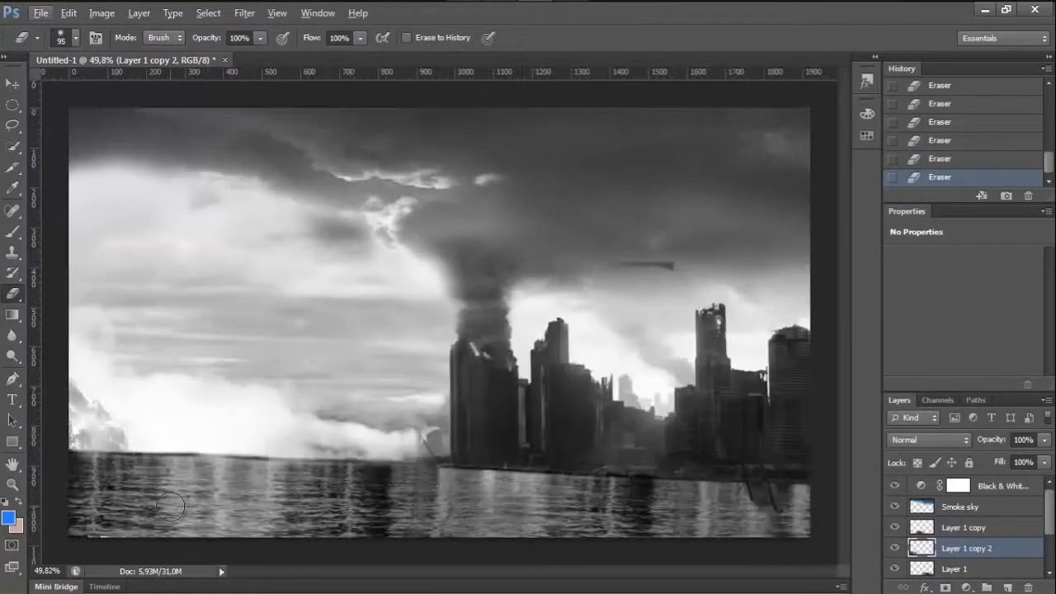
double_click(1014, 527)
key(Return)
Clone-stamp the water under the skyline and merge Layer 1 copy 2 with Layer 1.
key(s)
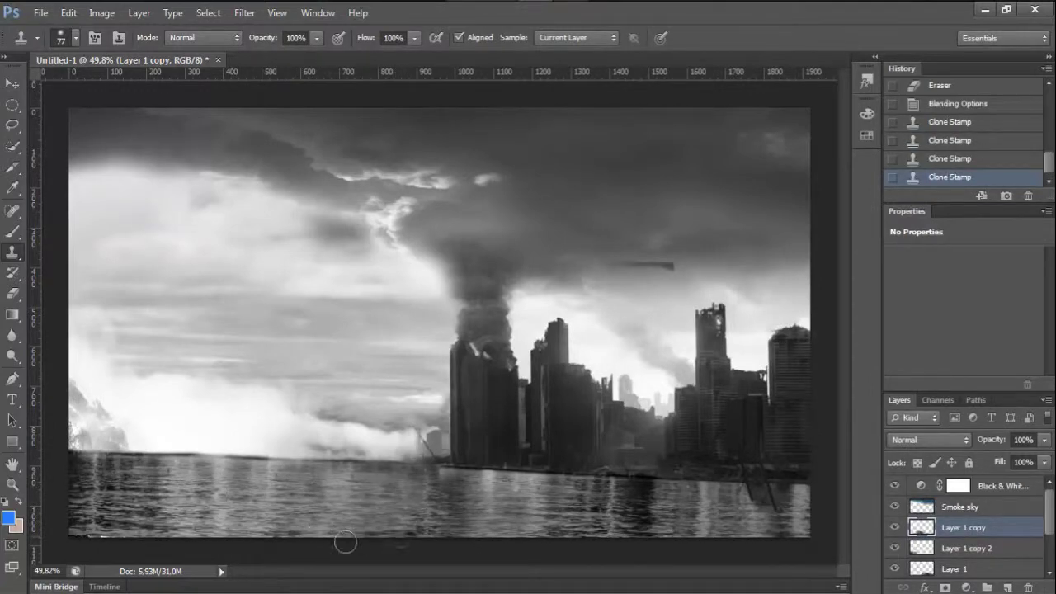
shift+click(956, 568)
key(ctrl+e)
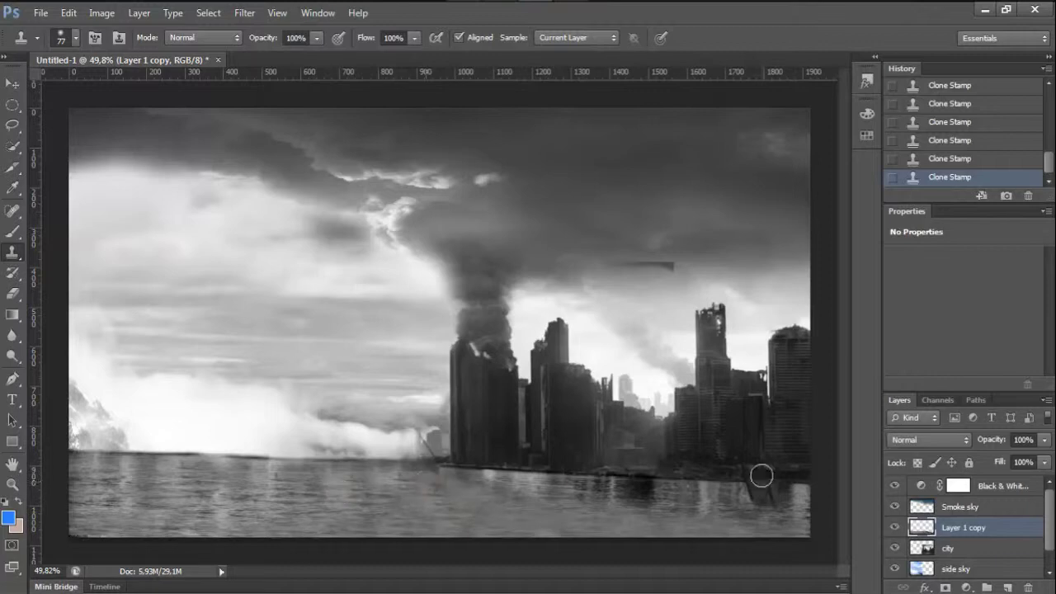
key(e)
click(41, 13)
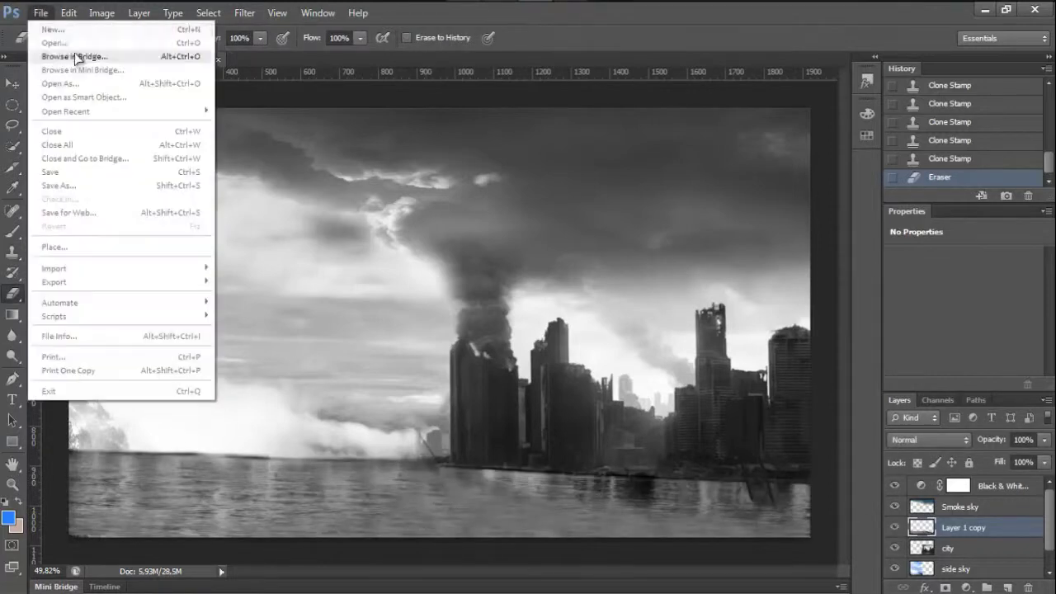
Move the sea layer below the city and lower it about 105 px to the waterline.
key(ctrl+t)
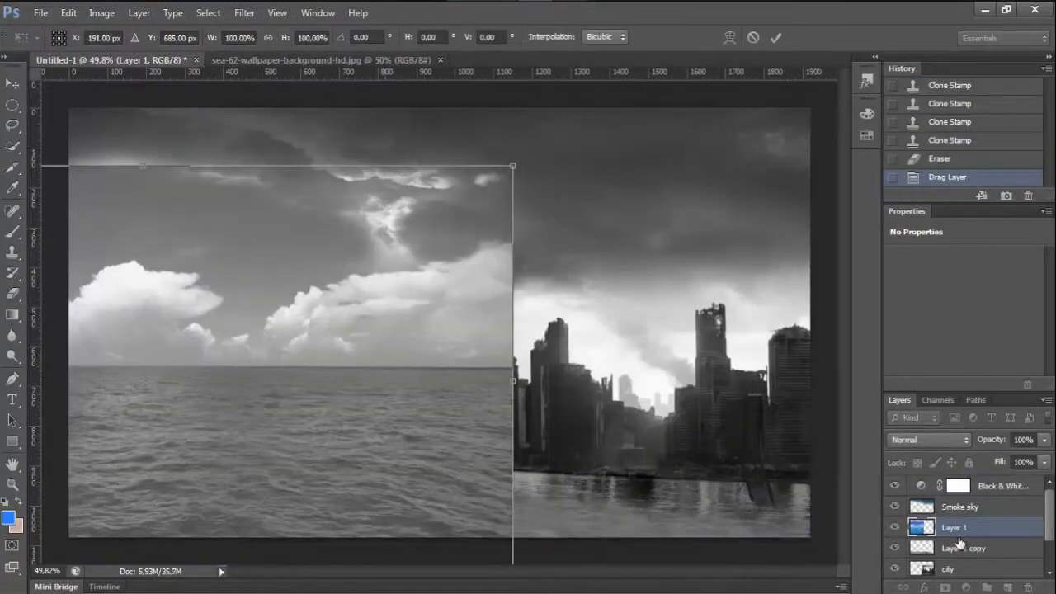
key(Return)
key(ctrl+bracketleft)
key(ctrl+bracketleft)
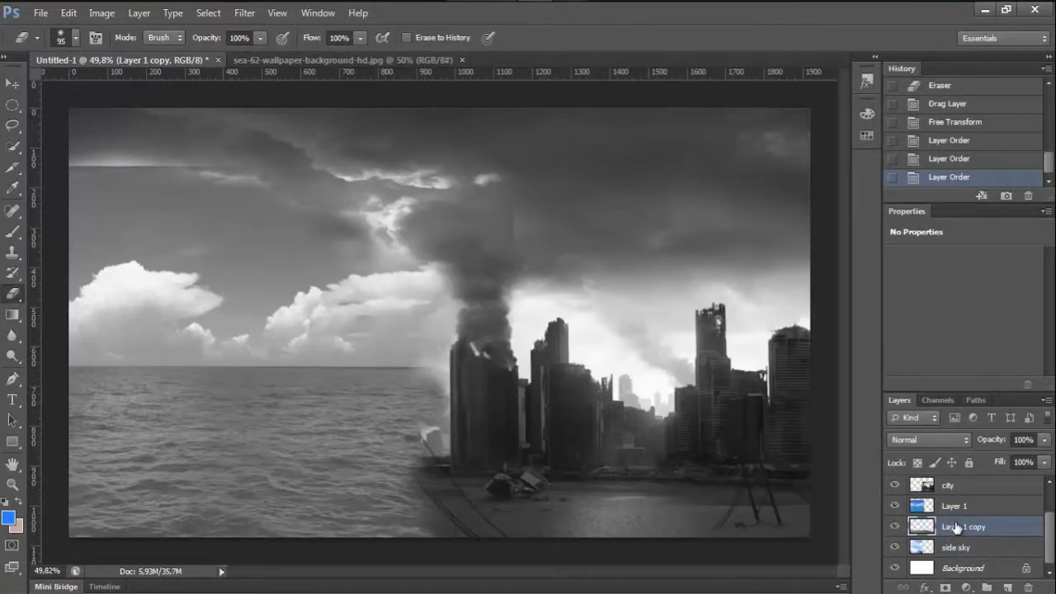
key(ctrl+bracketleft)
key(ctrl+bracketleft)
click(957, 527)
key(ctrl+t)
drag(365, 377, 365, 465)
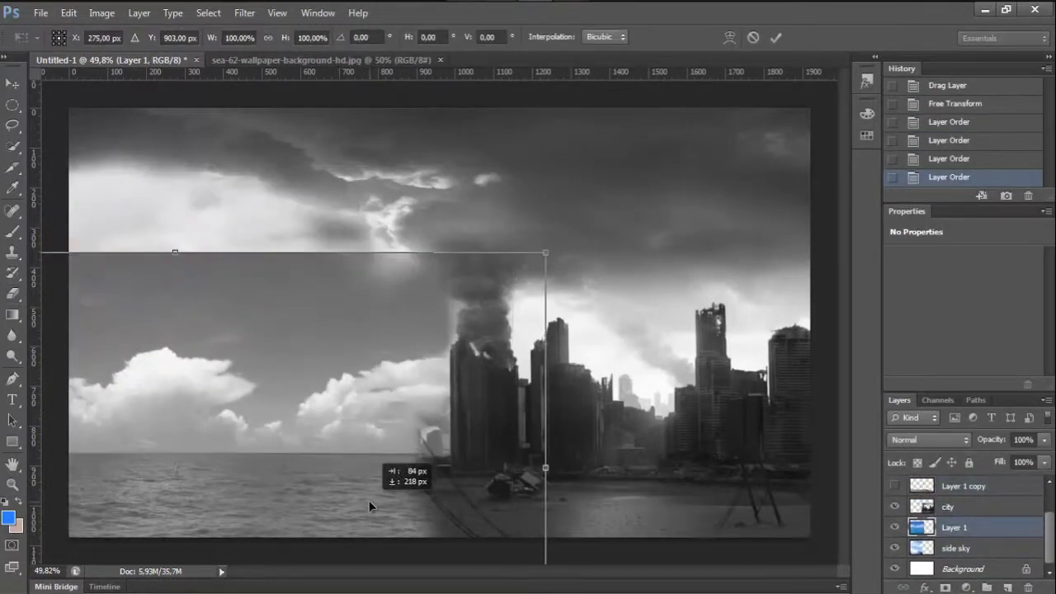
key(Return)
Blend the sea's sky softly into the storm clouds and erase it off the city buildings.
mouse_move(141, 273)
mouse_down()
mouse_move(459, 254)
mouse_move(314, 396)
mouse_up()
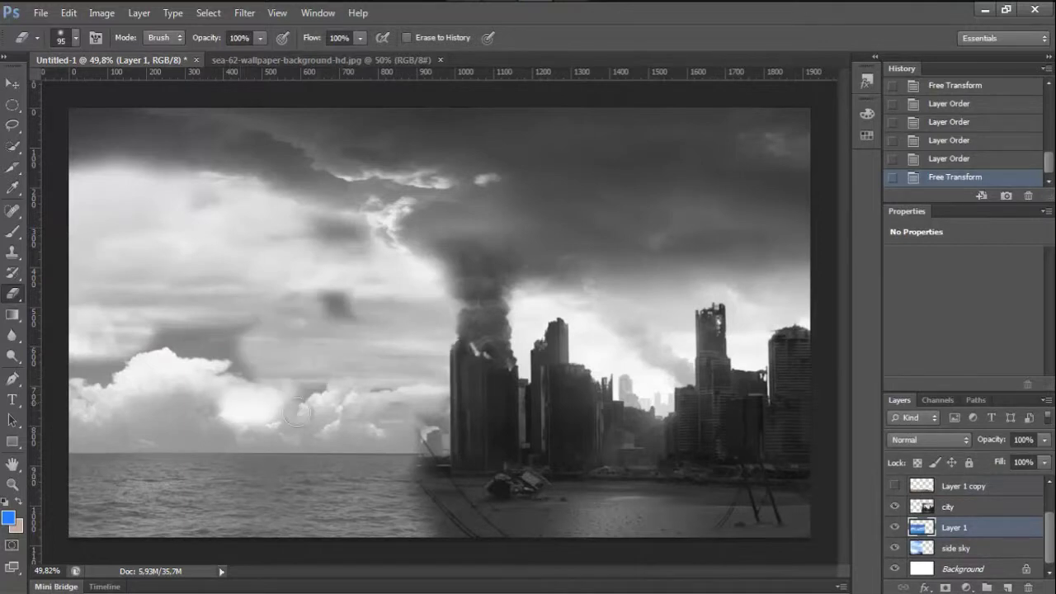
drag(77, 330, 421, 343)
drag(247, 346, 107, 307)
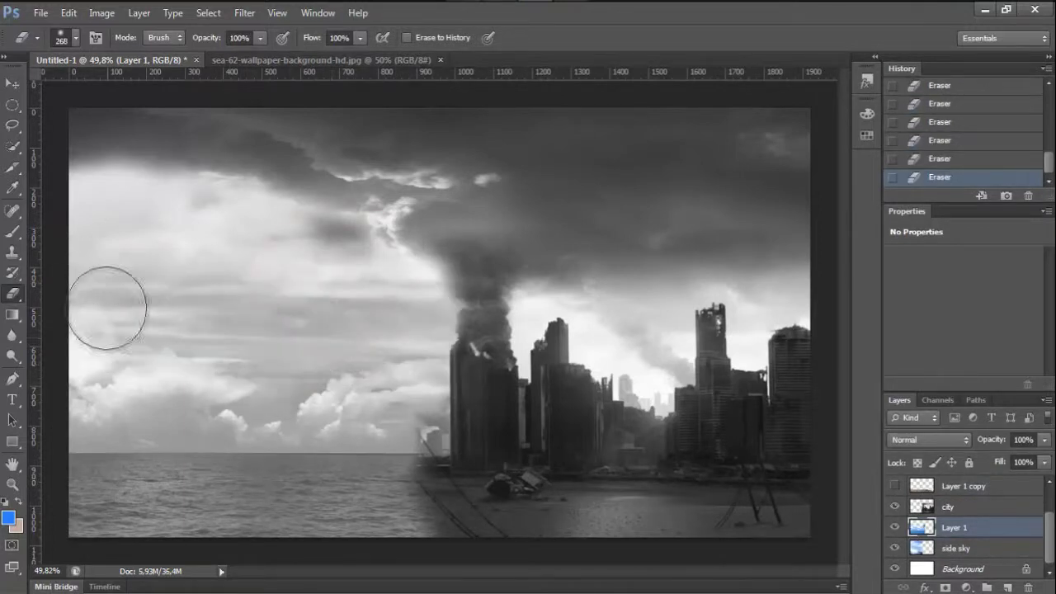
key(ctrl+bracketright)
drag(528, 280, 542, 462)
drag(494, 347, 561, 511)
Select the reflection layer, Layer 1 copy, for further stamping.
scroll(545, 388, up, 2)
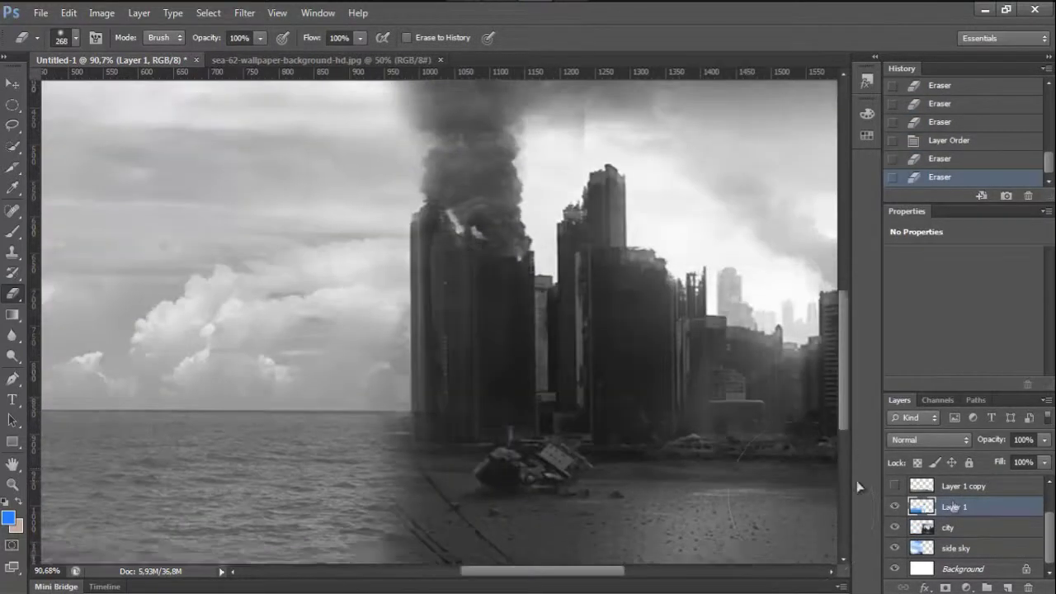
click(963, 486)
scroll(437, 321, down, 3)
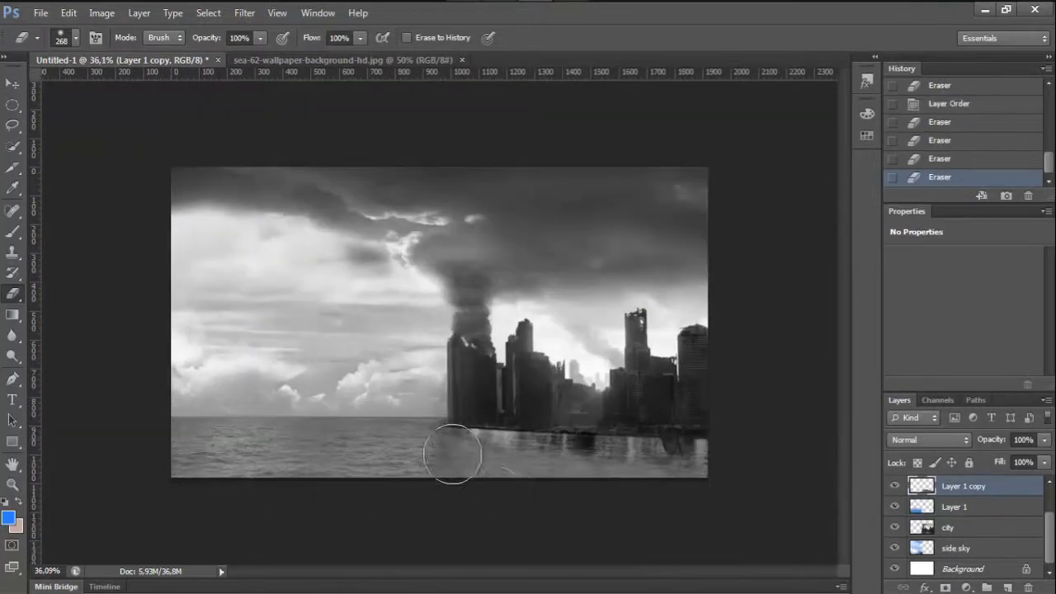
click(12, 251)
scroll(439, 325, up, 2)
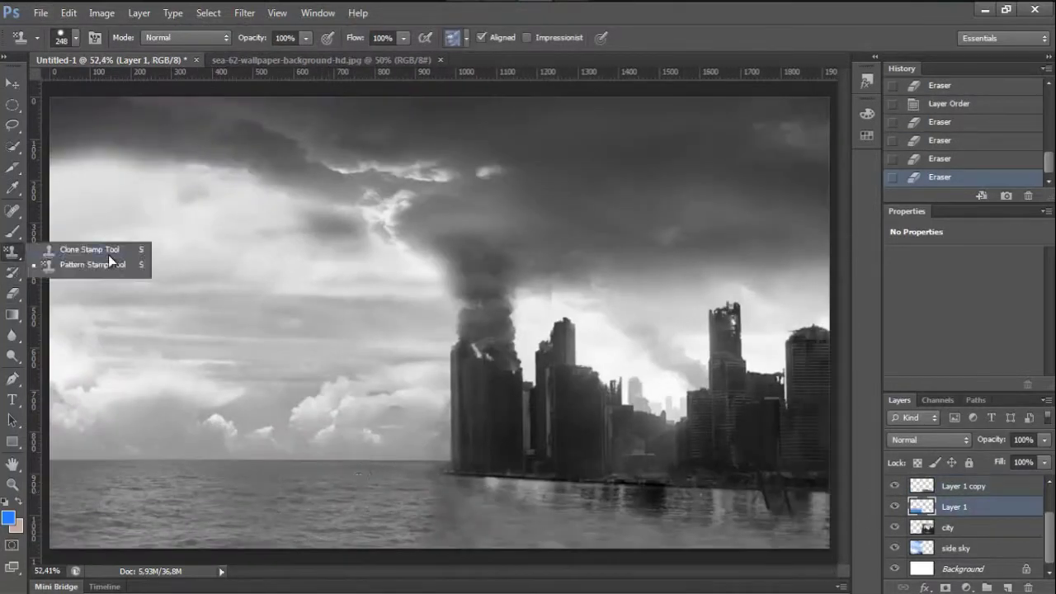
Pen-trace the reflection strip under the skyline and delete it from Layer 1 copy.
click(106, 250)
right_click(970, 507)
key(Escape)
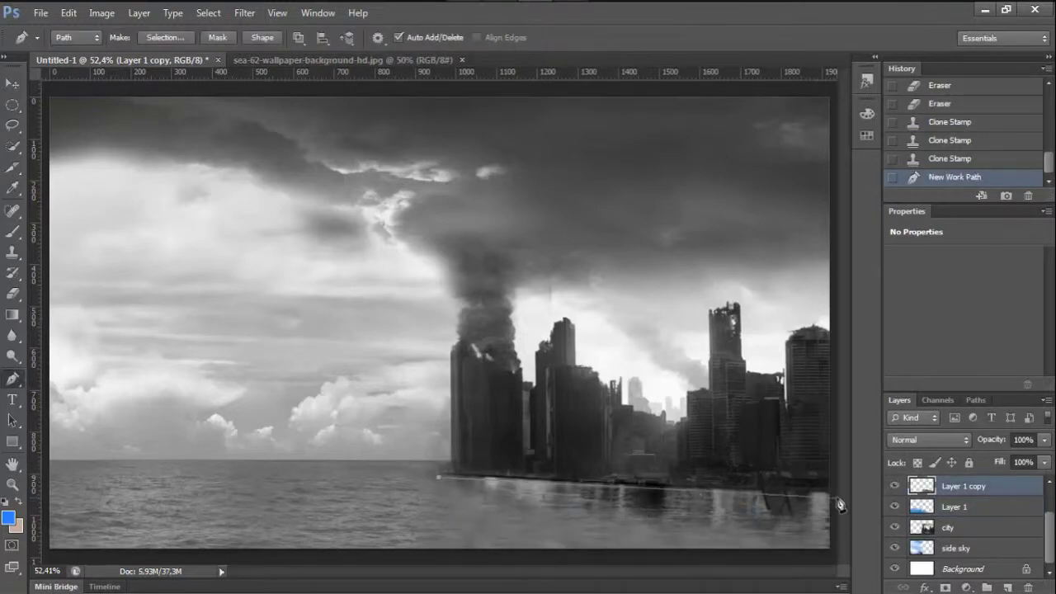
click(438, 482)
click(165, 37)
key(Return)
key(Delete)
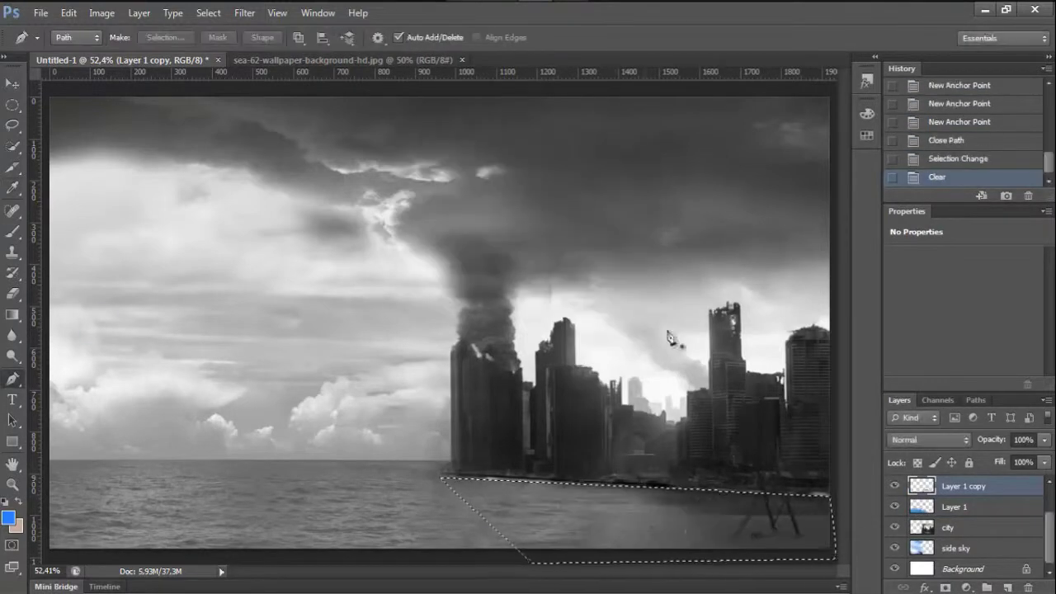
key(m)
Add the sea photo as Layer 2, tilt it slightly, send it below the city, and erase its sky.
key(ctrl+d)
key(ctrl+Tab)
drag(178, 112, 691, 495)
key(ctrl+t)
drag(632, 176, 622, 217)
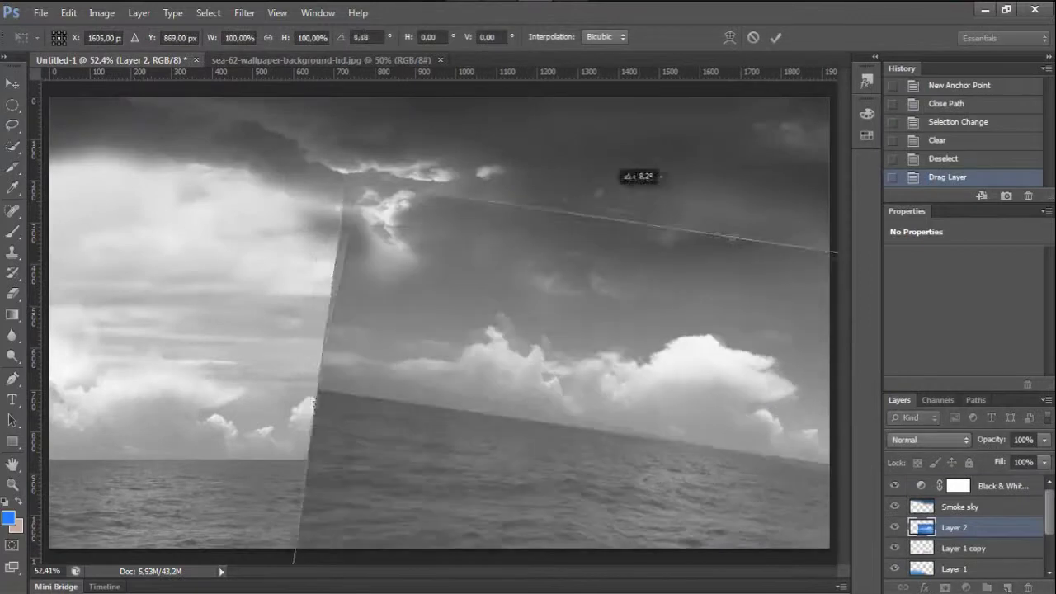
key(m)
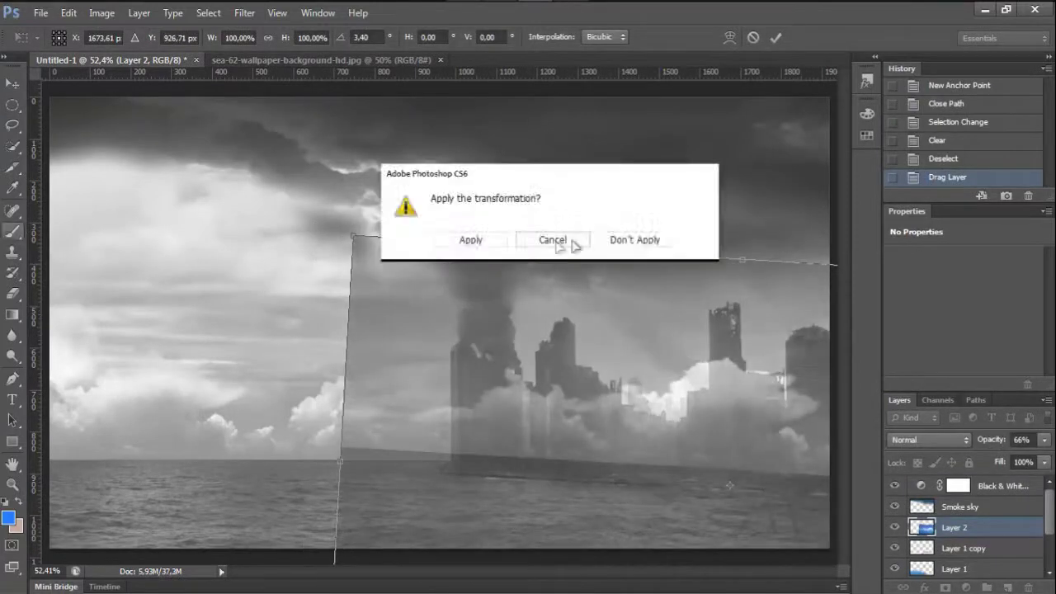
key(Return)
key(ctrl+shift+bracketleft)
key(e)
drag(396, 272, 505, 262)
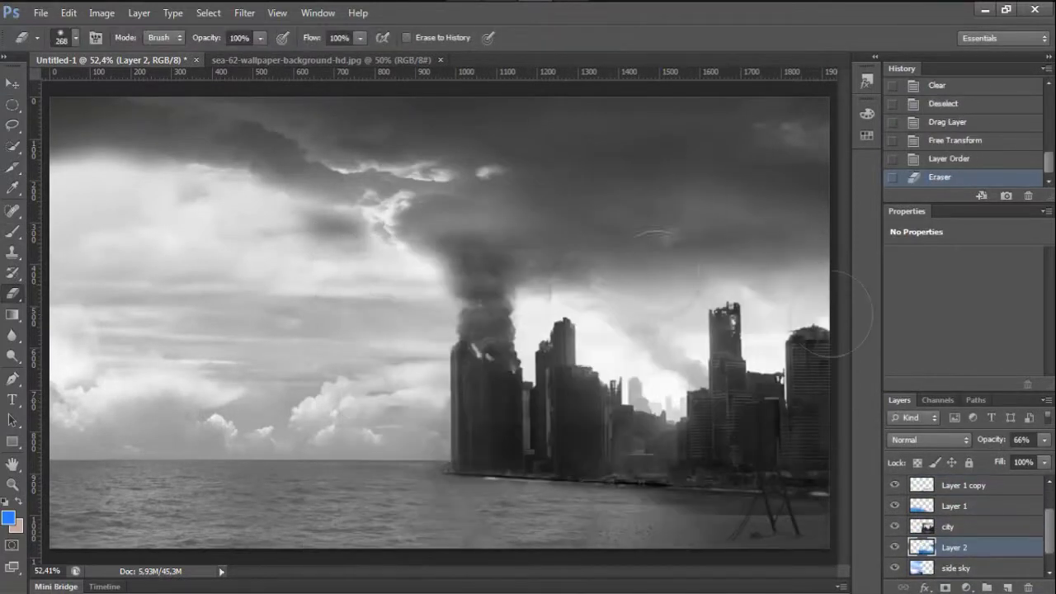
Erase the pier from Layer 2's lower-right water and compare by toggling its visibility.
drag(536, 511, 758, 547)
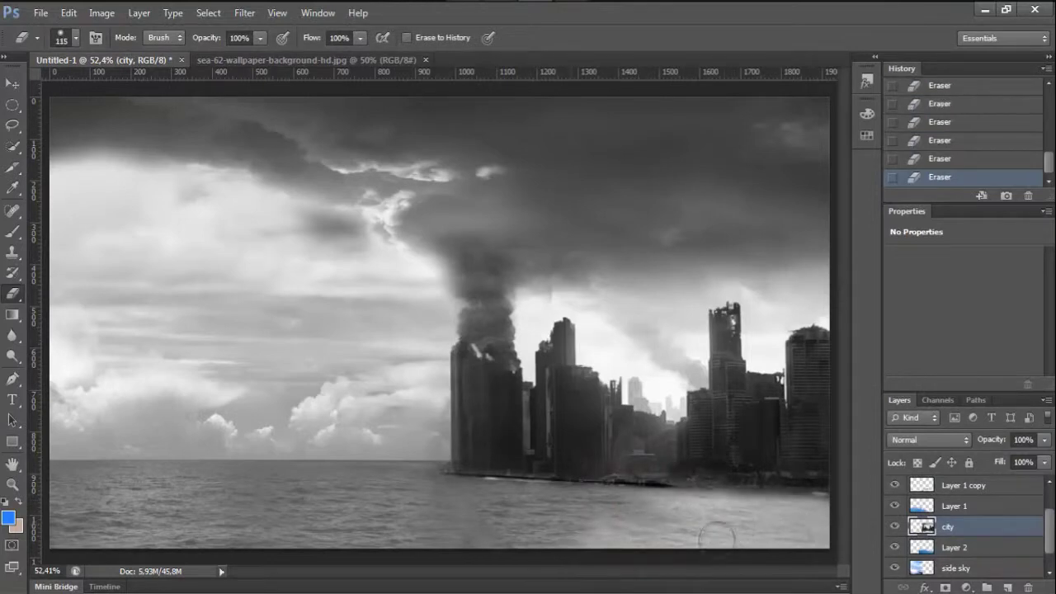
click(894, 547)
click(895, 547)
click(895, 547)
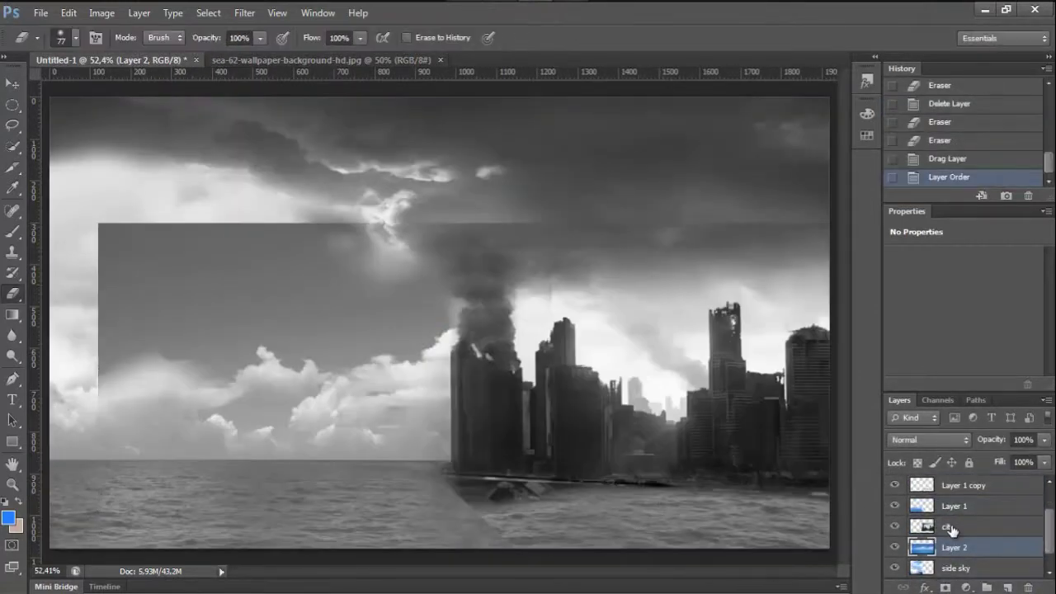
Erase the dark waves near the shore with a smaller eraser, checking against the upper sea layer.
key(alt+bracketright)
scroll(500, 501, up, 5)
key(bracketleft)
key(bracketleft)
drag(501, 500, 561, 479)
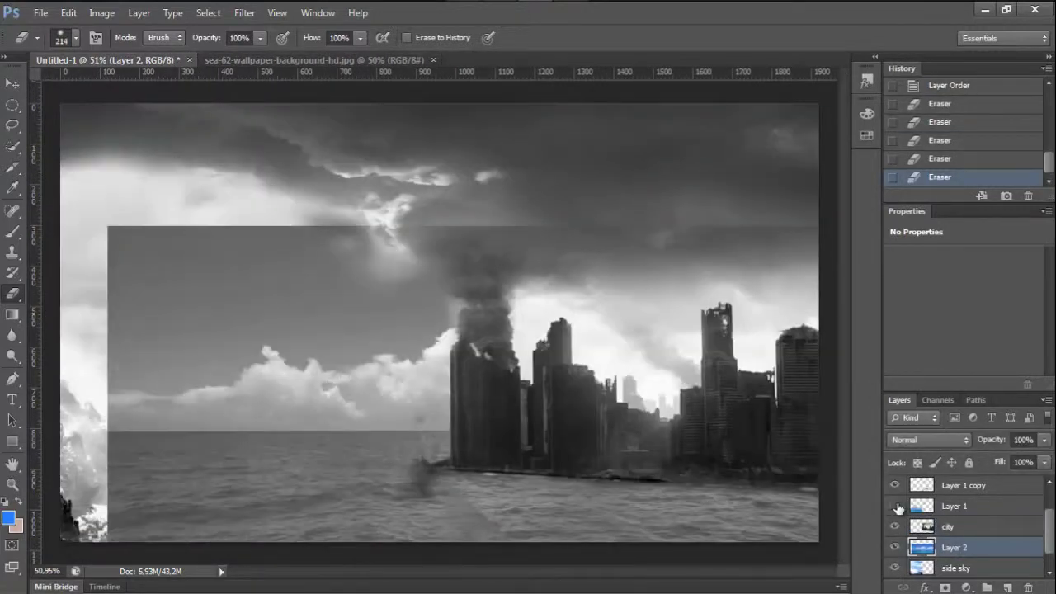
click(895, 506)
scroll(899, 528, up, 2)
click(895, 547)
click(895, 548)
click(895, 547)
scroll(895, 557, down, 1)
Scale the second sea layer down to about 75%, then select the city layer.
click(895, 527)
key(ctrl+t)
drag(109, 225, 271, 288)
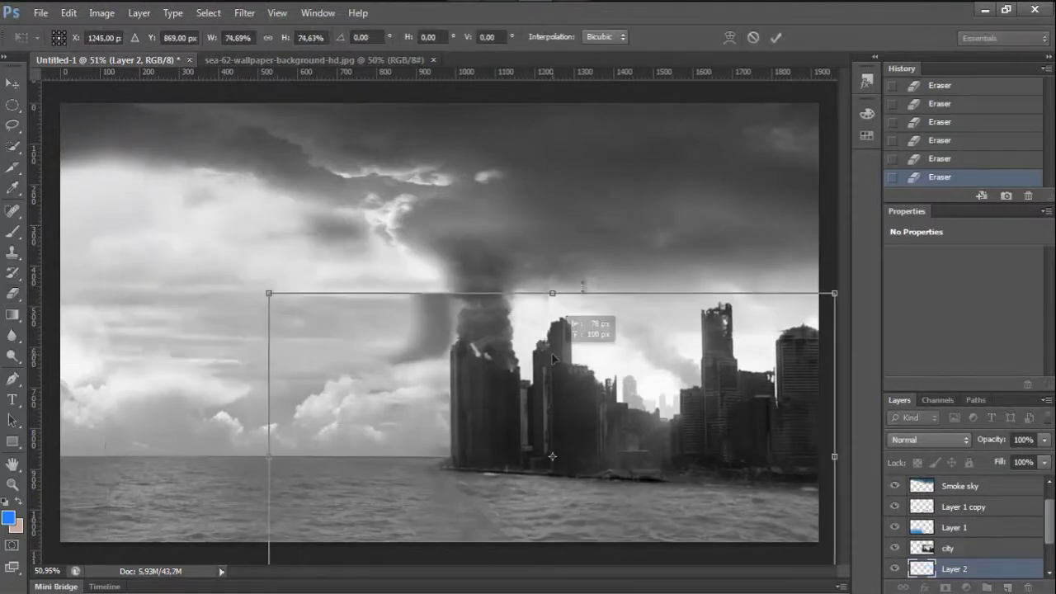
key(Return)
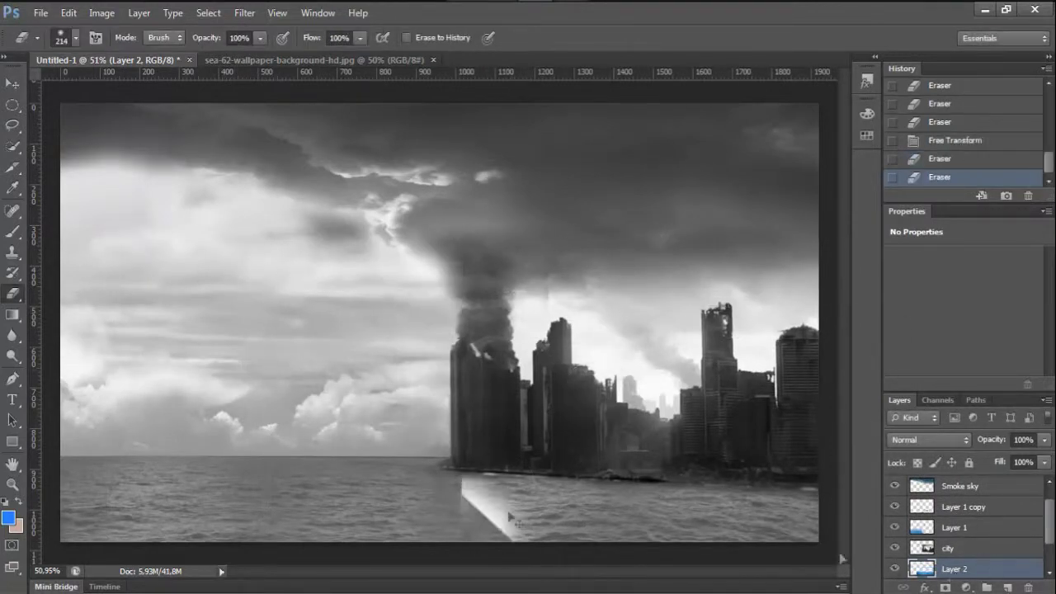
scroll(963, 559, down, 2)
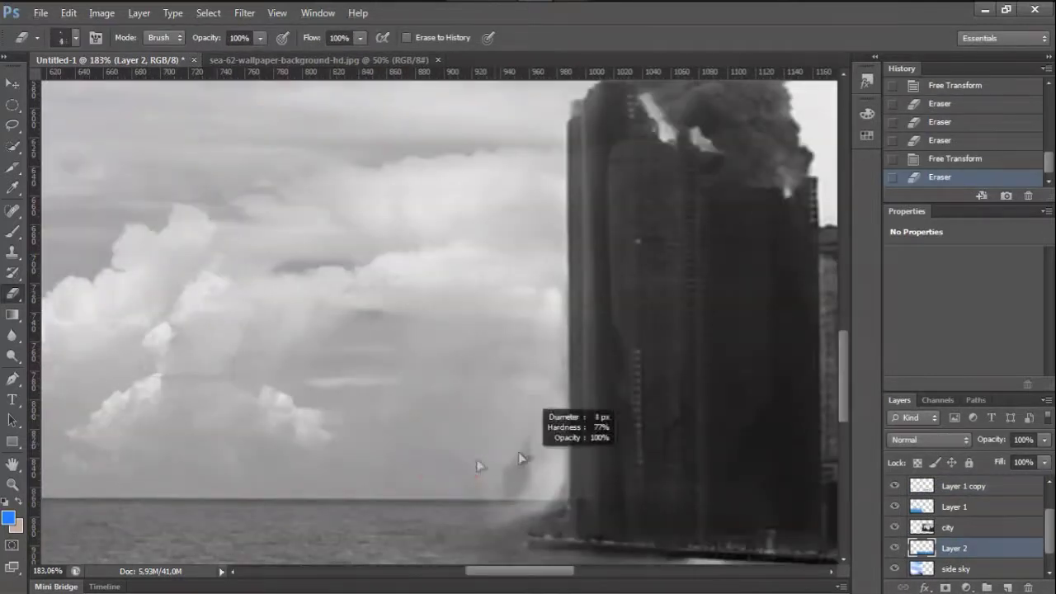
click(946, 531)
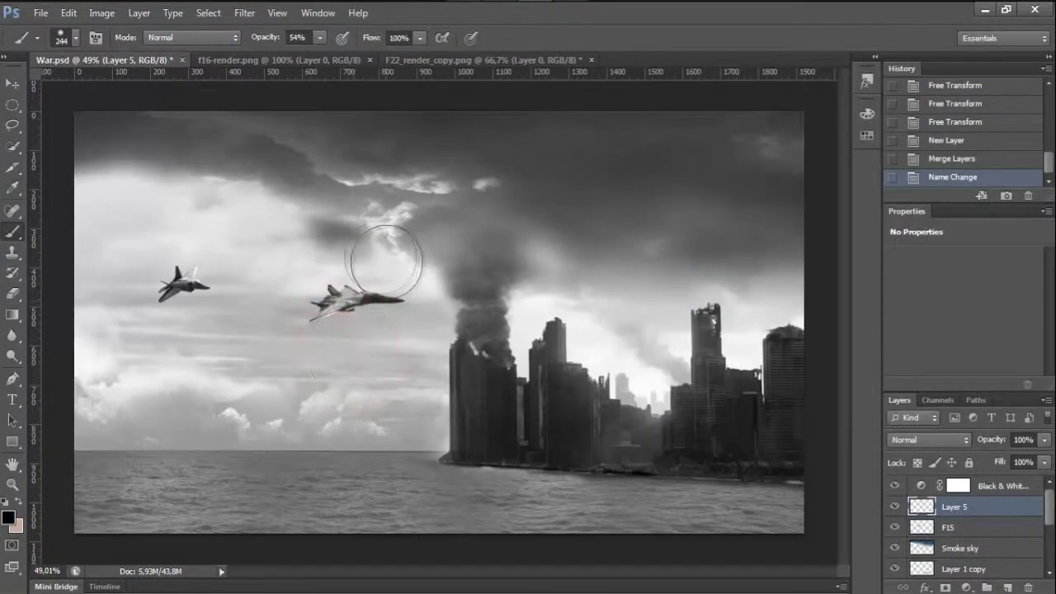
Clip the painted Layer 5 shading to the F15 jet layer.
key(ctrl+alt+g)
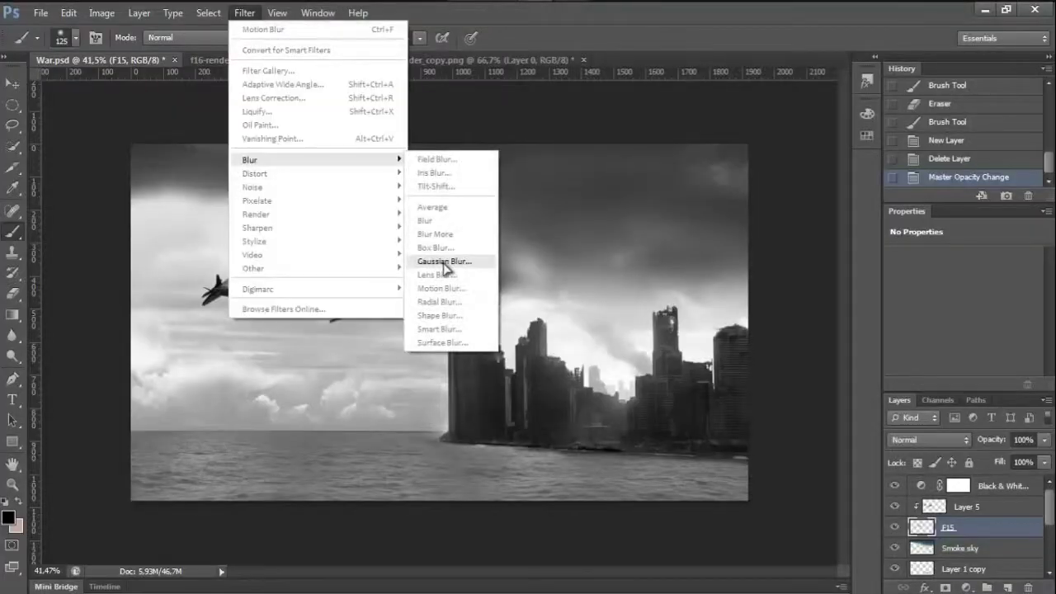
Apply the motion blur to F15 and a Gaussian Blur of about 20 to the painted clouds.
key(Return)
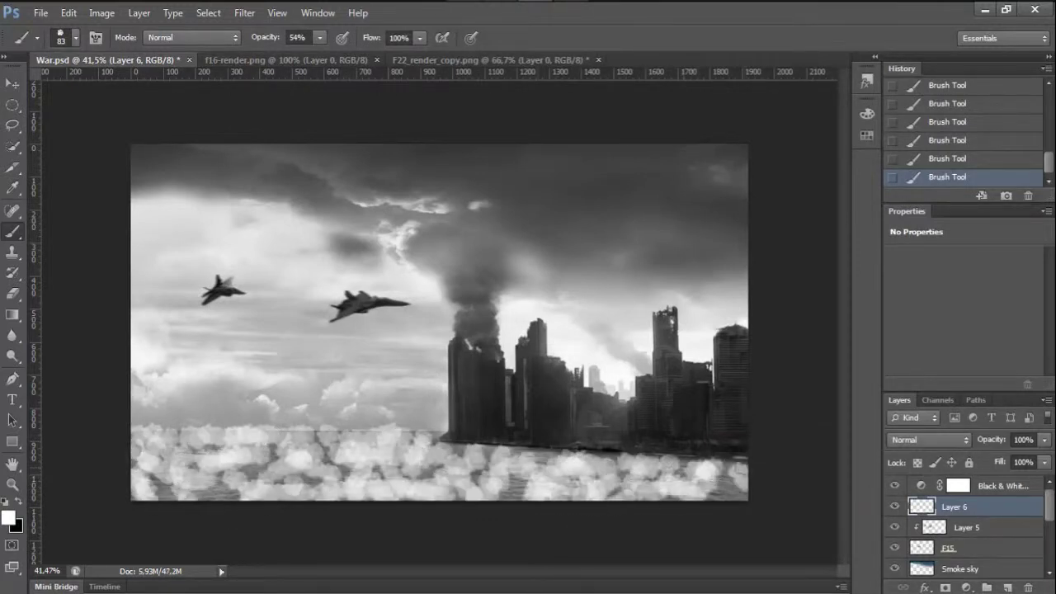
click(244, 12)
click(445, 248)
drag(867, 448, 923, 448)
key(Return)
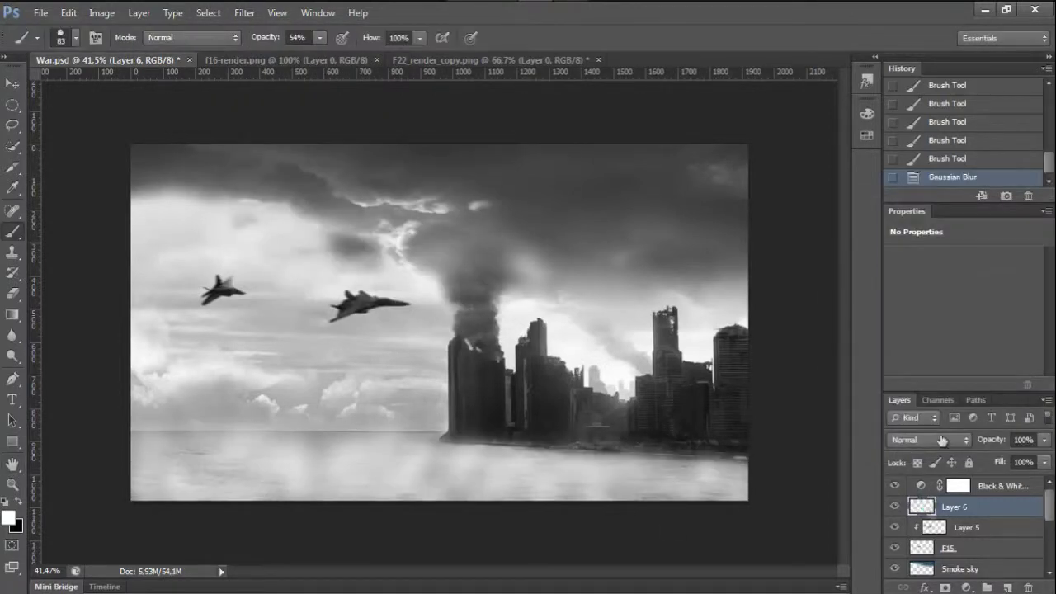
Set the mist layer to 74% opacity and stretch its bottom edge into perspective.
drag(990, 440, 966, 439)
key(ctrl+t)
drag(589, 453, 759, 521)
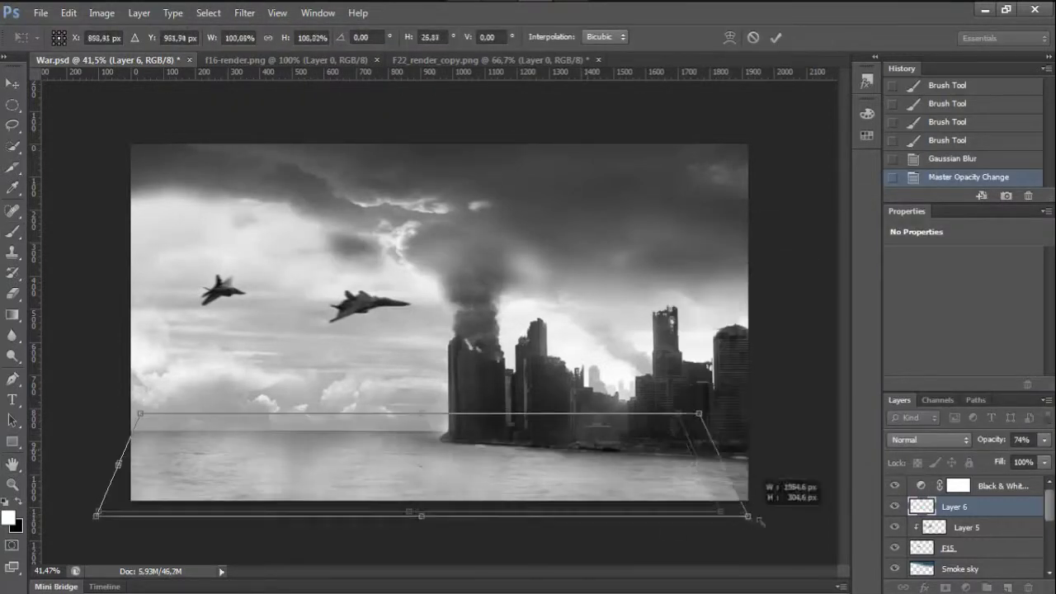
key(Return)
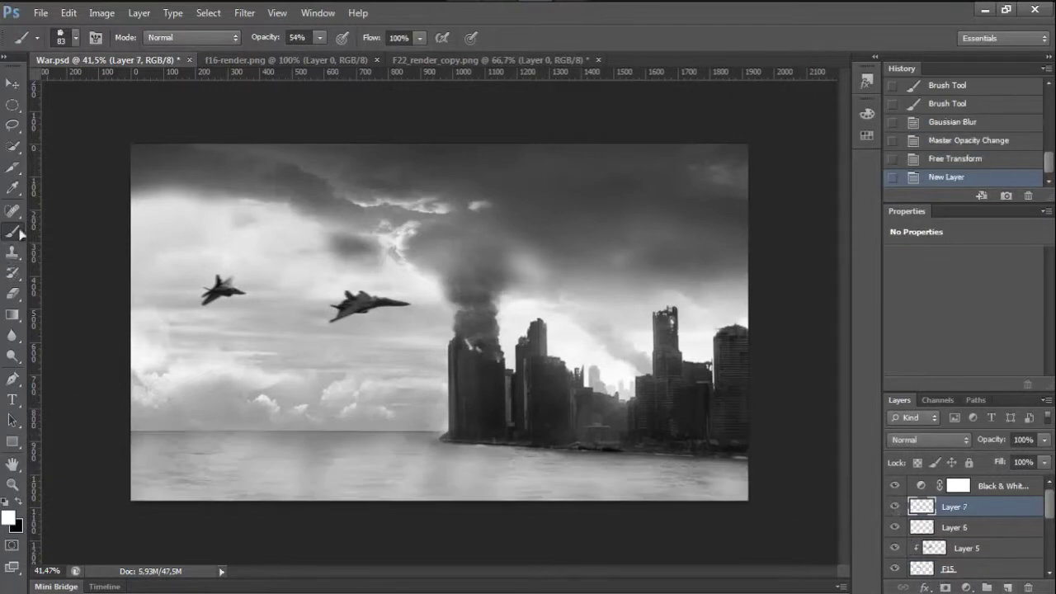
Paint mist along the waterline under the city and blur it with radius about 7.3.
right_click(297, 363)
click(490, 372)
key(Escape)
key(Escape)
drag(141, 433, 429, 429)
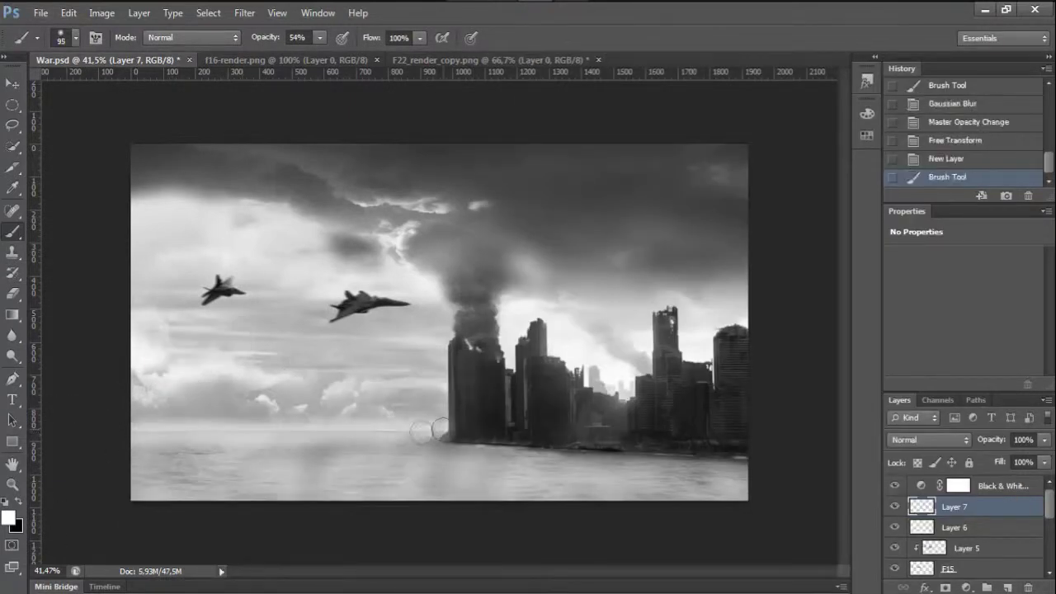
click(245, 12)
click(280, 29)
drag(922, 452, 899, 452)
key(Return)
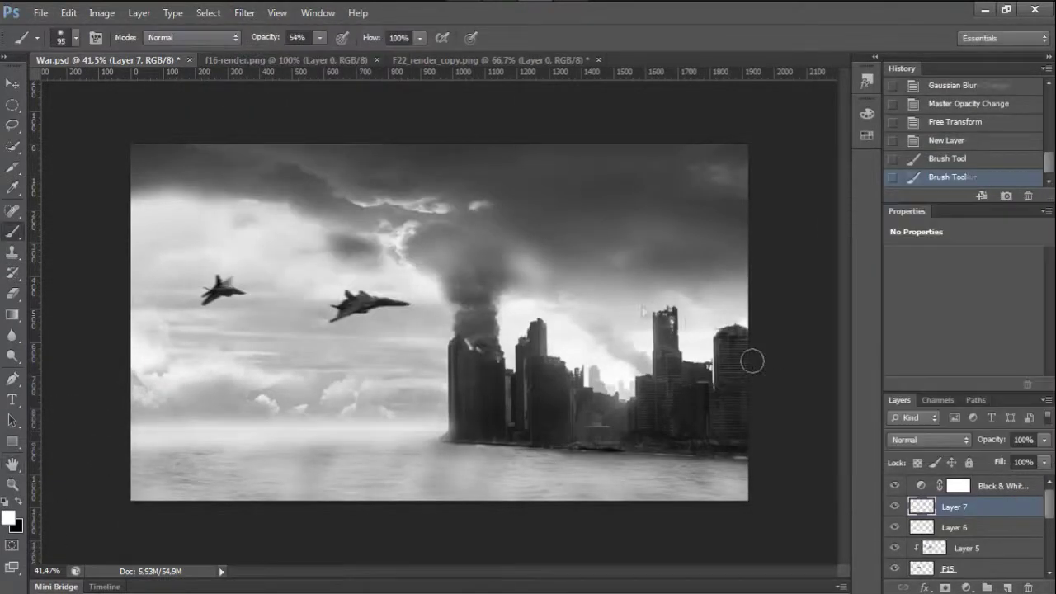
Paint cloud-brush smoke on a new layer, erase it lightly, delete Layer 8, and check the Smoke sky layer.
click(1007, 587)
key(e)
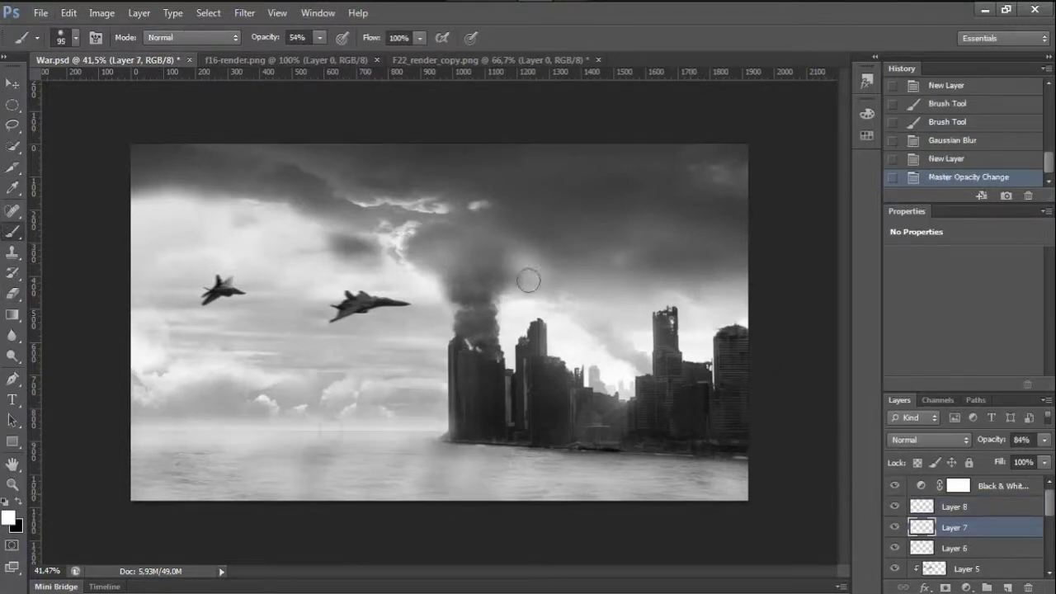
key(bracketright)
key(bracketright)
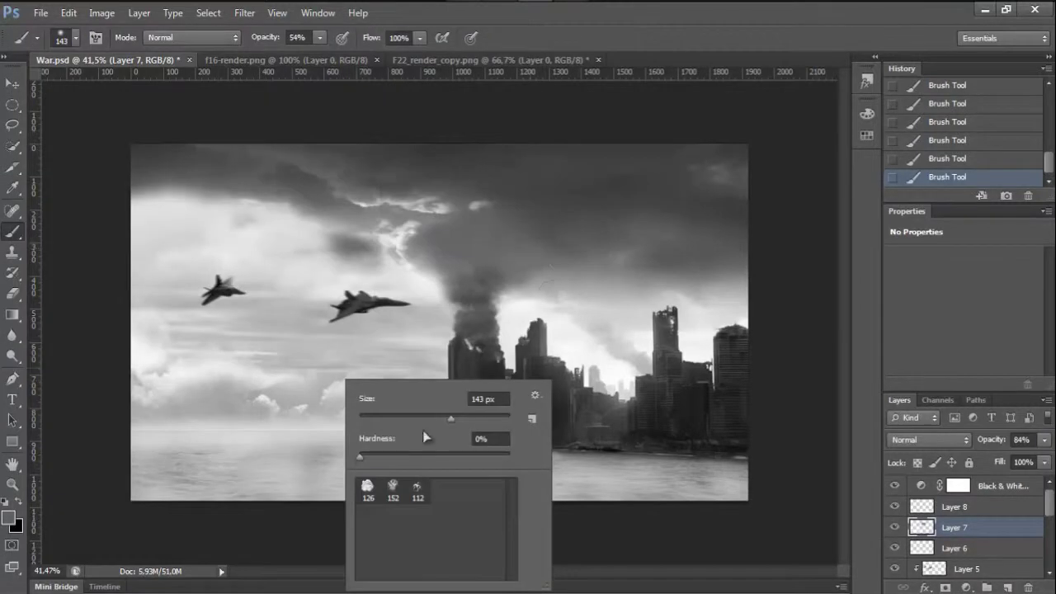
double_click(422, 430)
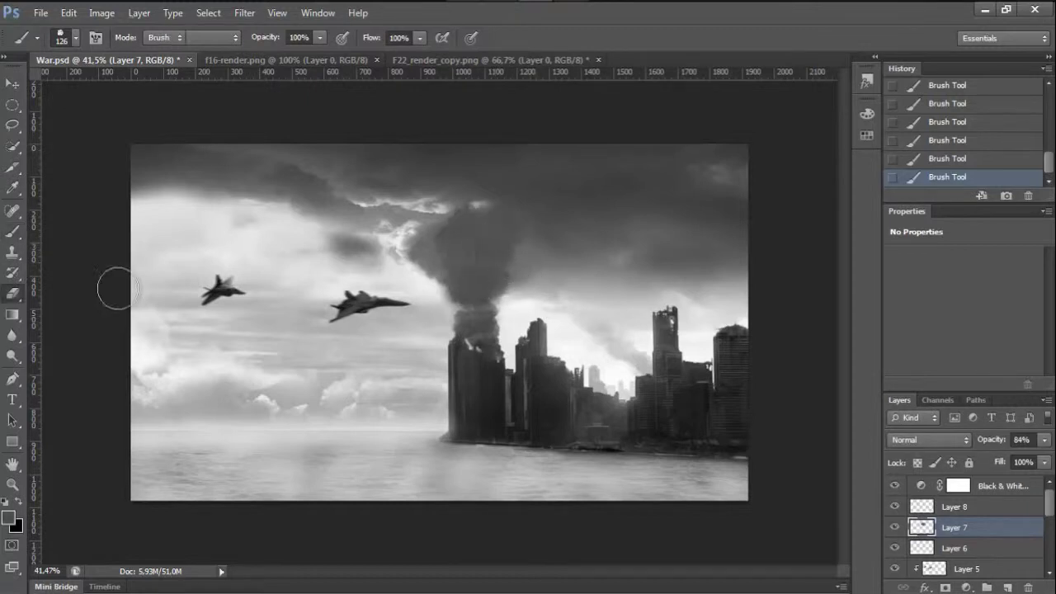
key(e)
click(415, 216)
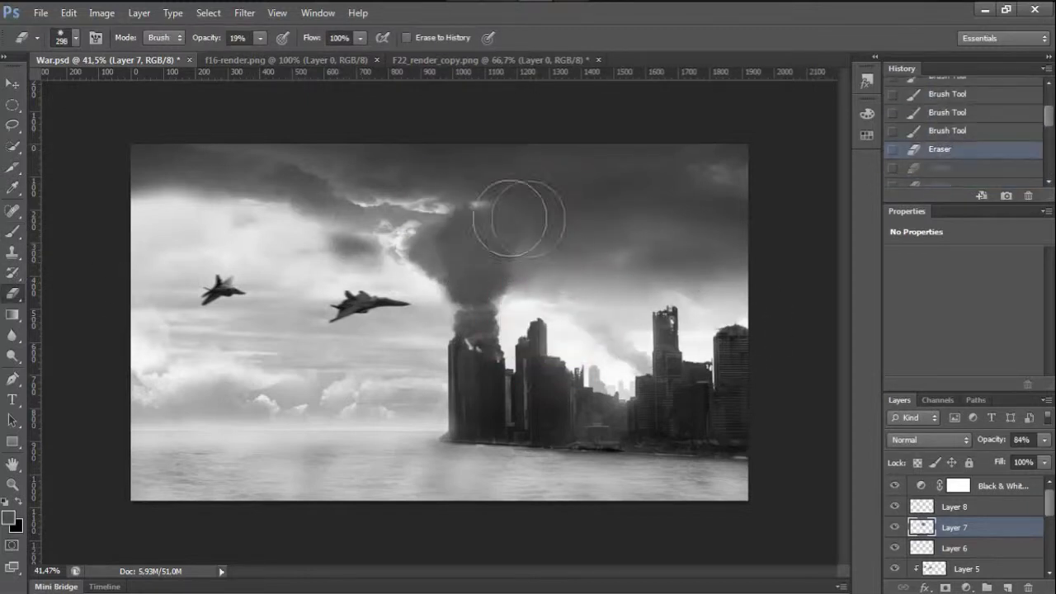
right_click(948, 506)
click(930, 94)
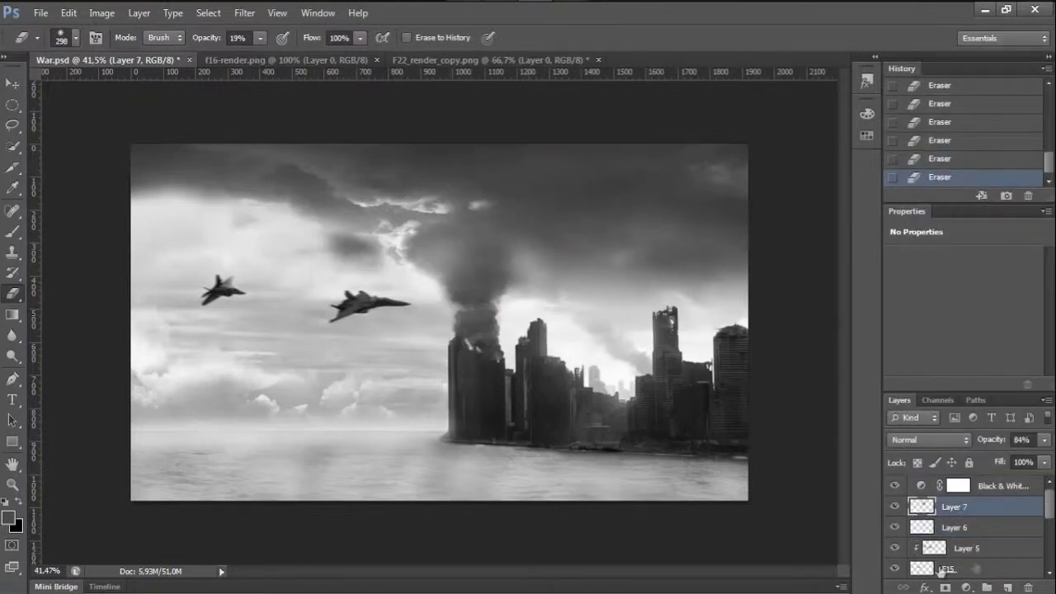
scroll(941, 571, down, 3)
click(895, 528)
click(895, 526)
scroll(896, 511, up, 3)
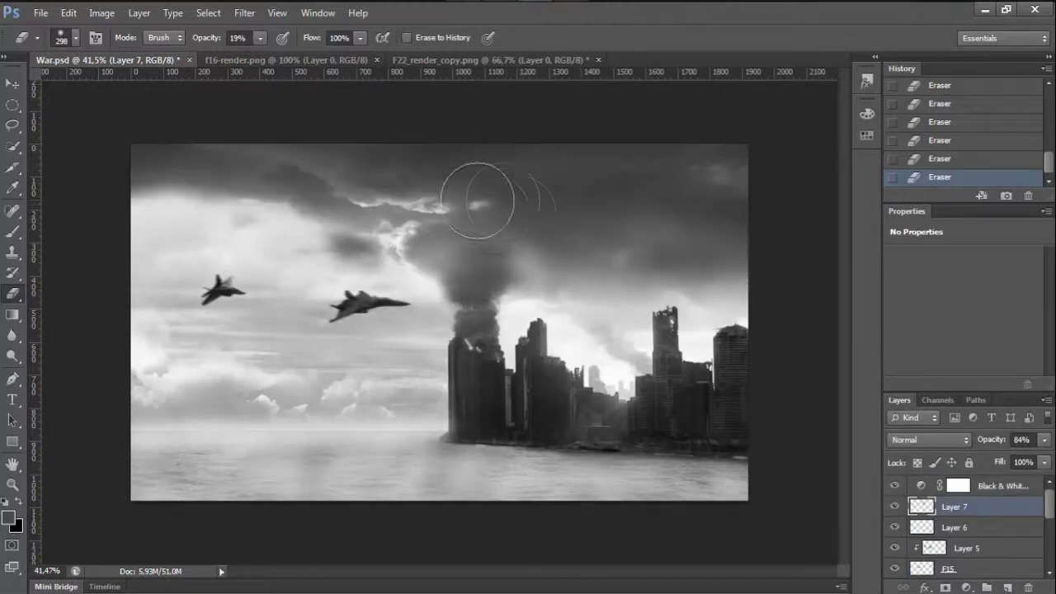
Open the war-ship photo and place it in War.psd at 41% opacity, scaled small.
key(ctrl+o)
key(Return)
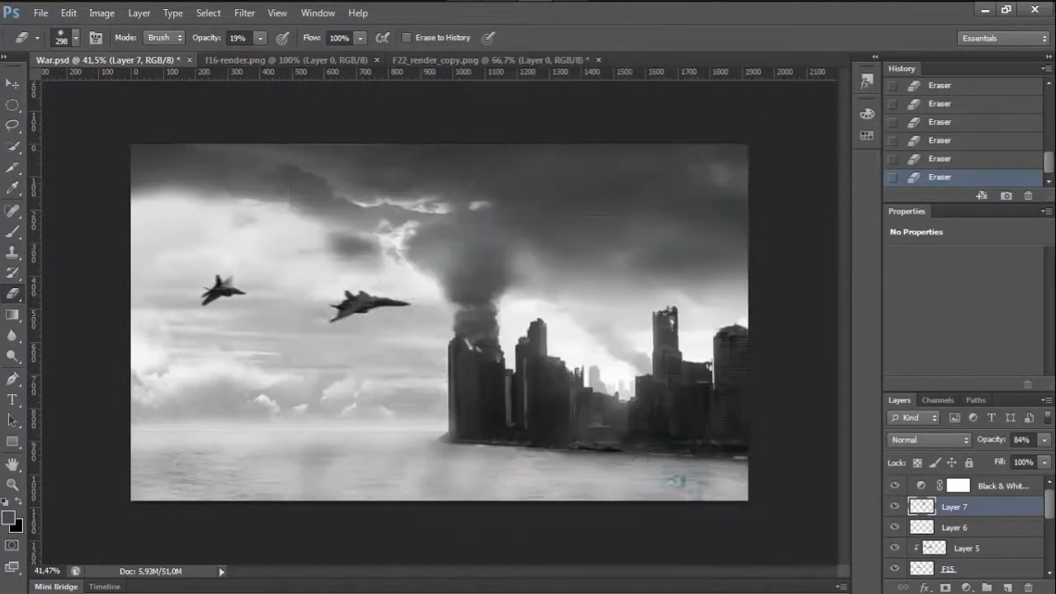
key(ctrl+t)
mouse_move(285, 432)
mouse_down()
mouse_move(423, 391)
mouse_move(306, 411)
mouse_up()
key(4)
key(1)
mouse_move(484, 566)
mouse_down()
mouse_move(495, 530)
mouse_move(416, 481)
mouse_up()
mouse_move(384, 438)
mouse_down()
mouse_move(528, 449)
mouse_move(278, 448)
mouse_up()
Flip the ship vertically, flip it back upright, and apply the transform.
right_click(462, 445)
click(494, 431)
right_click(278, 448)
click(354, 441)
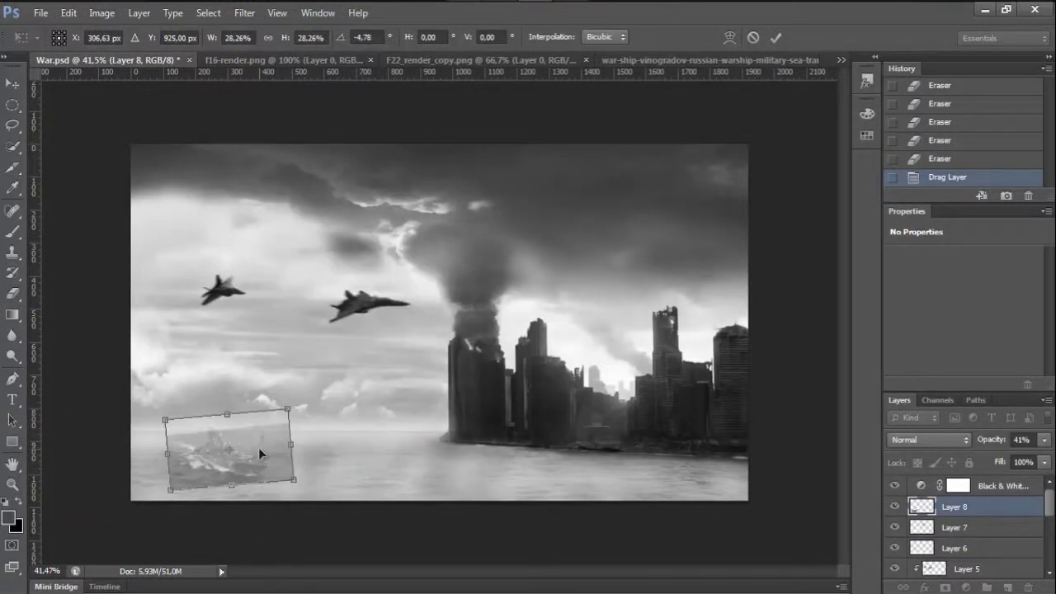
key(Return)
Fade out the ship's hard edges with a small, fully soft eraser.
key(e)
key(0)
click(280, 436)
scroll(204, 512, up, 3)
right_click(324, 380)
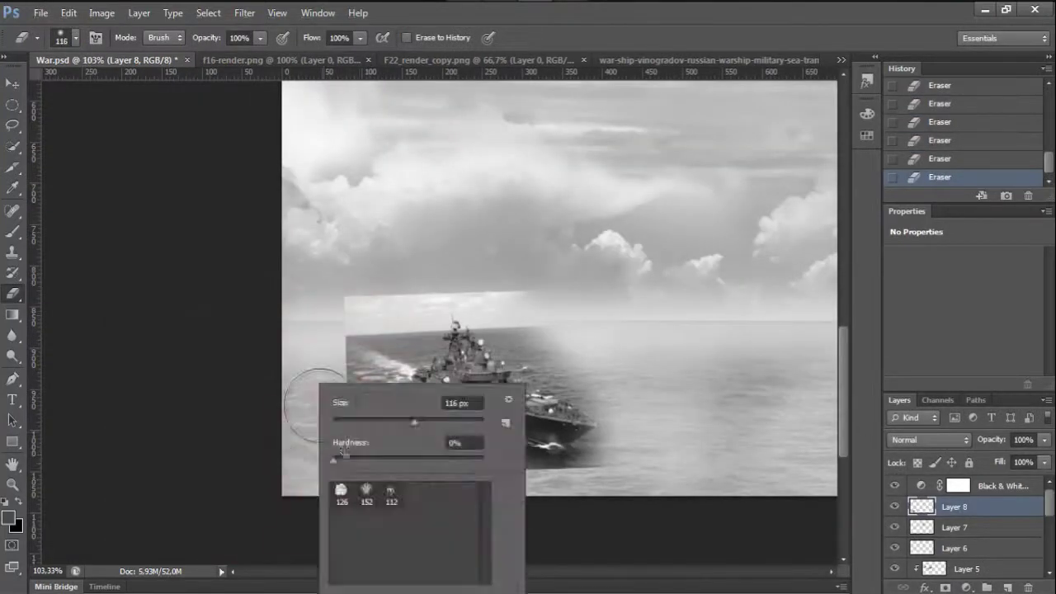
drag(446, 408, 420, 408)
click(553, 298)
scroll(353, 443, down, 3)
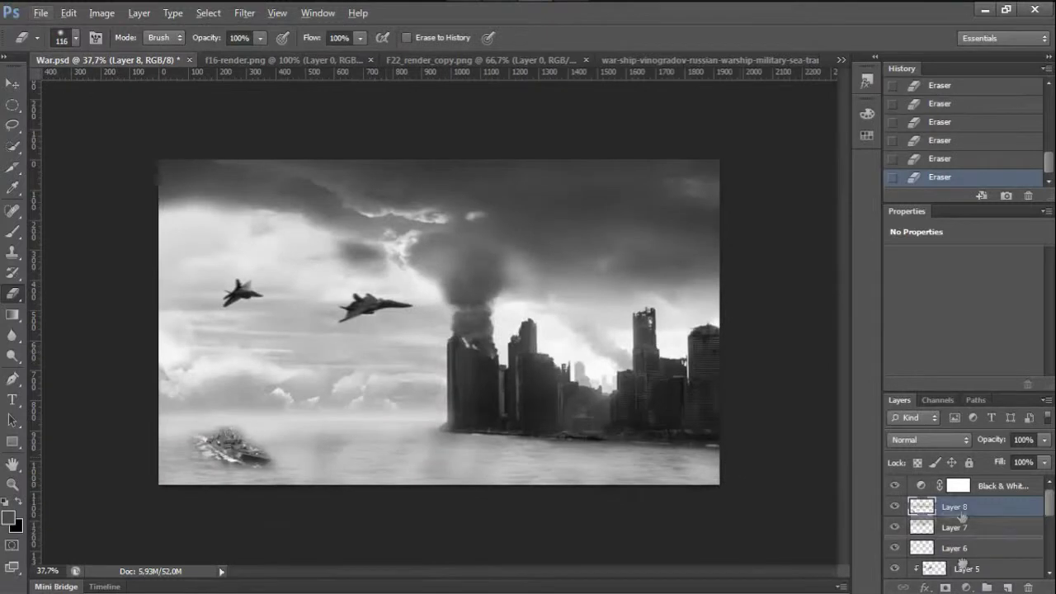
Move the ship layer below F15, scale it down and warp it.
key(ctrl+bracketleft)
key(ctrl+t)
drag(293, 409, 347, 386)
right_click(247, 421)
click(280, 536)
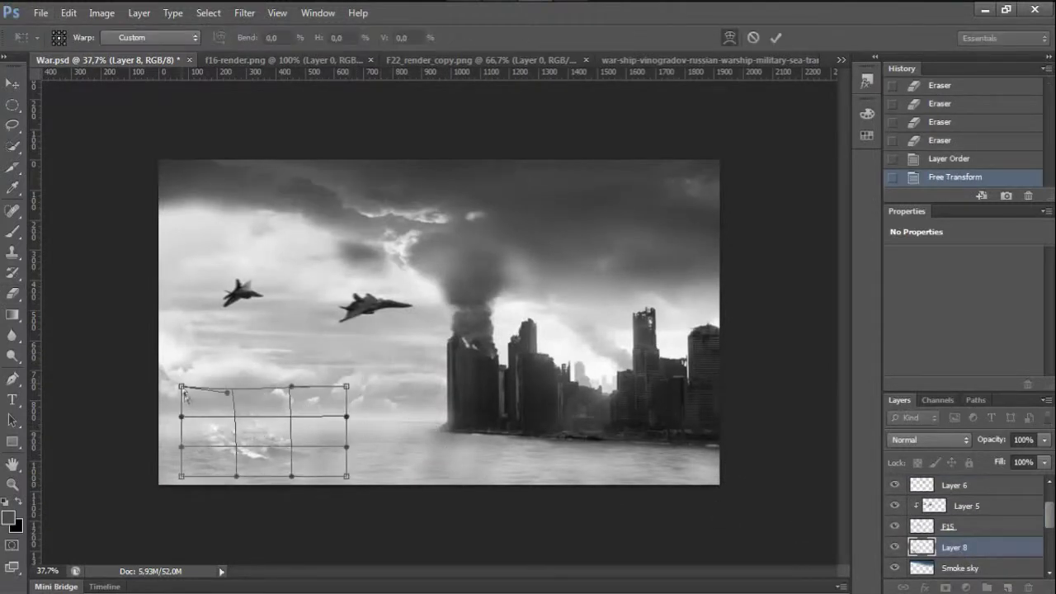
key(Return)
Move the ship copy onto the water near the city, then delete the ship layer.
key(e)
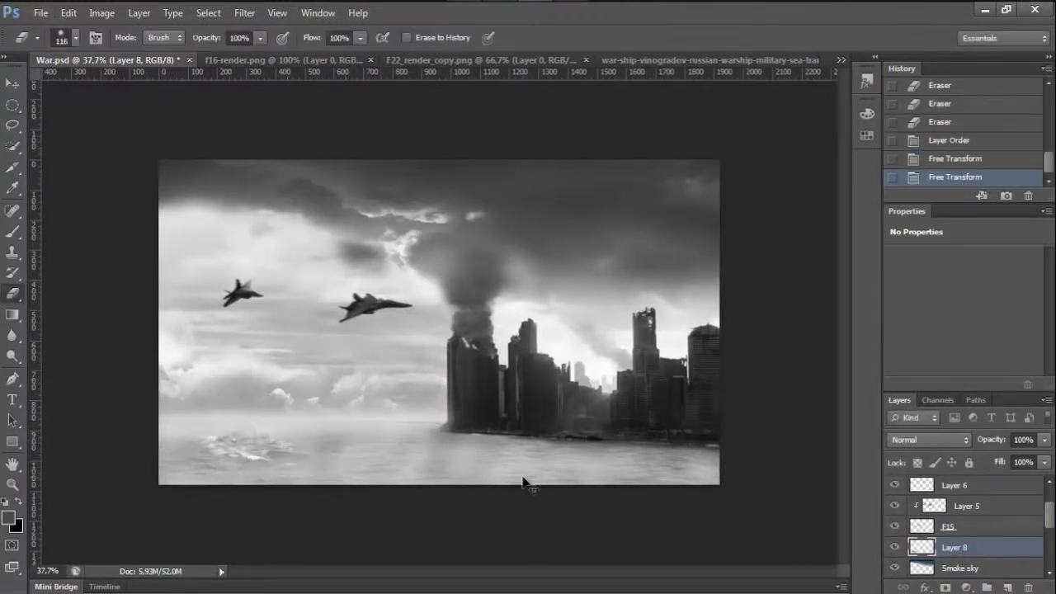
key(ctrl+t)
drag(330, 450, 571, 466)
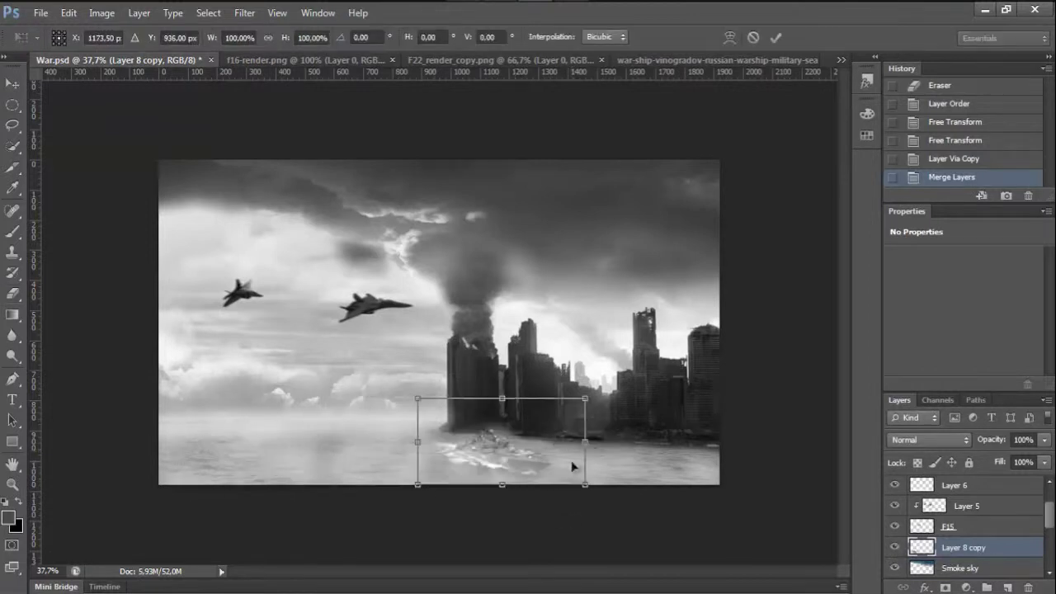
key(Return)
right_click(956, 549)
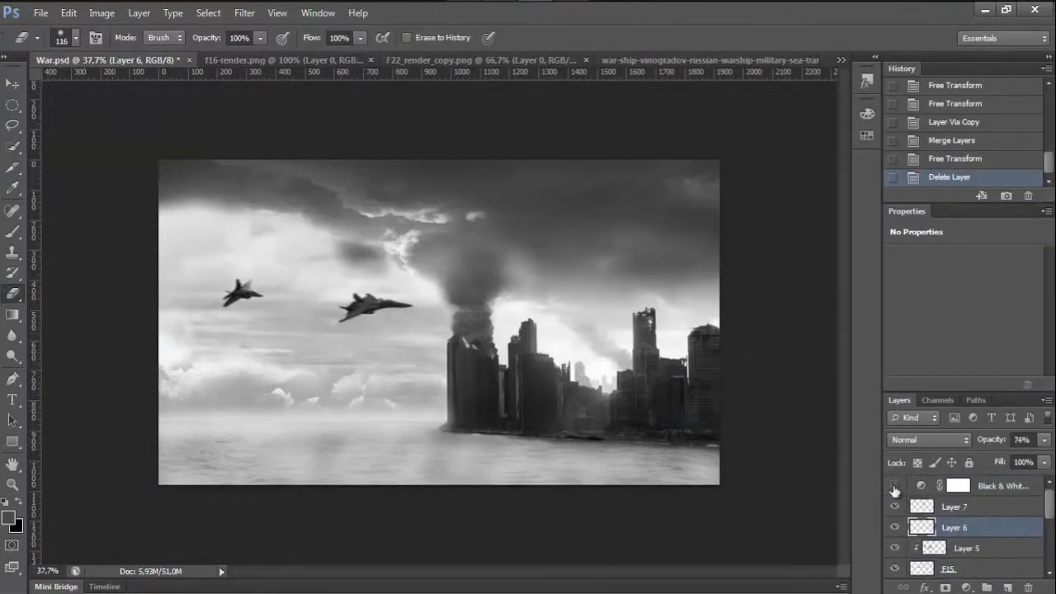
Add a Hue/Saturation layer at -84 saturation and a darkening Curves adjustment layer.
click(966, 587)
click(924, 425)
drag(962, 349, 908, 352)
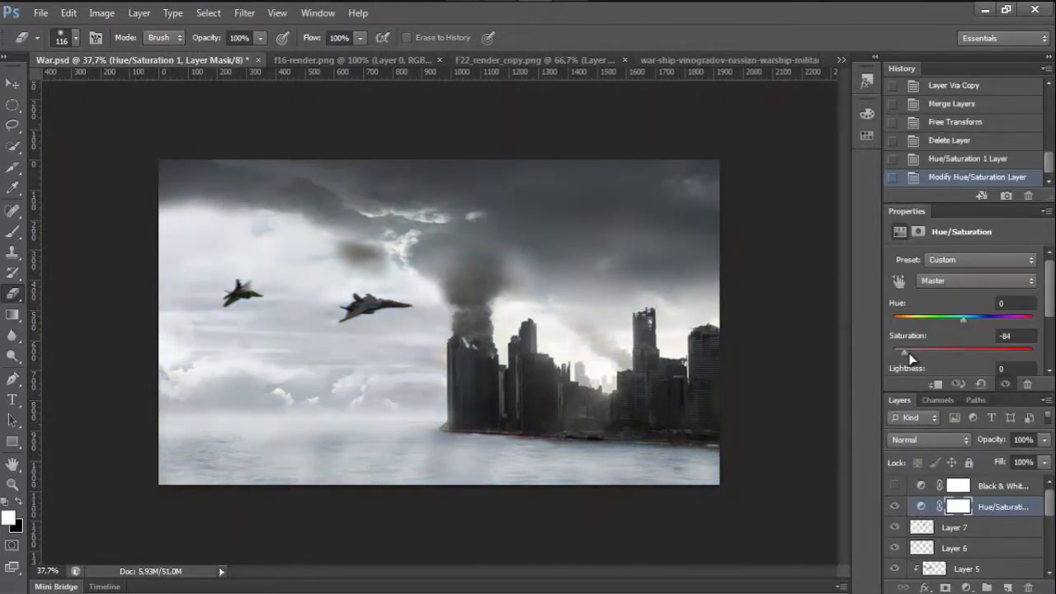
click(966, 588)
click(938, 370)
click(898, 281)
mouse_move(467, 271)
mouse_down()
mouse_move(525, 235)
mouse_move(483, 275)
mouse_up()
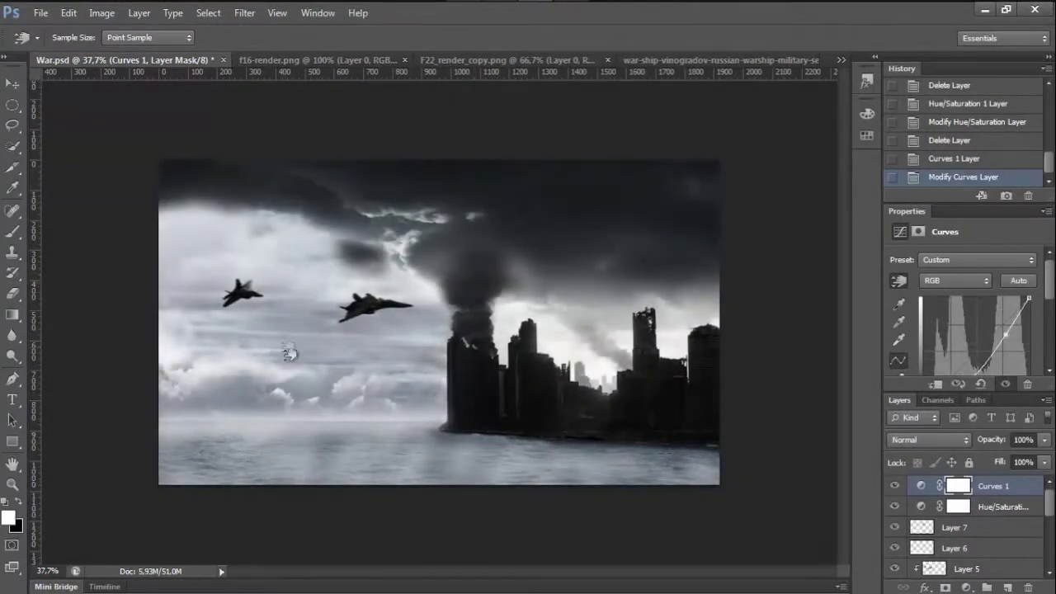
drag(990, 439, 1005, 441)
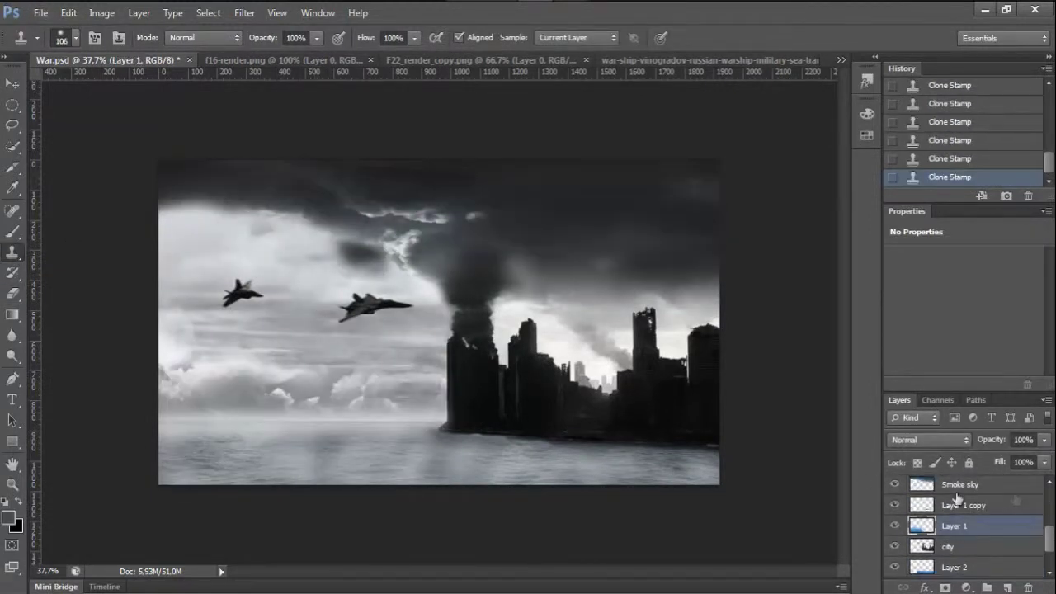
Erase on the city layer, then reselect the Hue/Saturation adjustment for editing.
click(948, 546)
key(e)
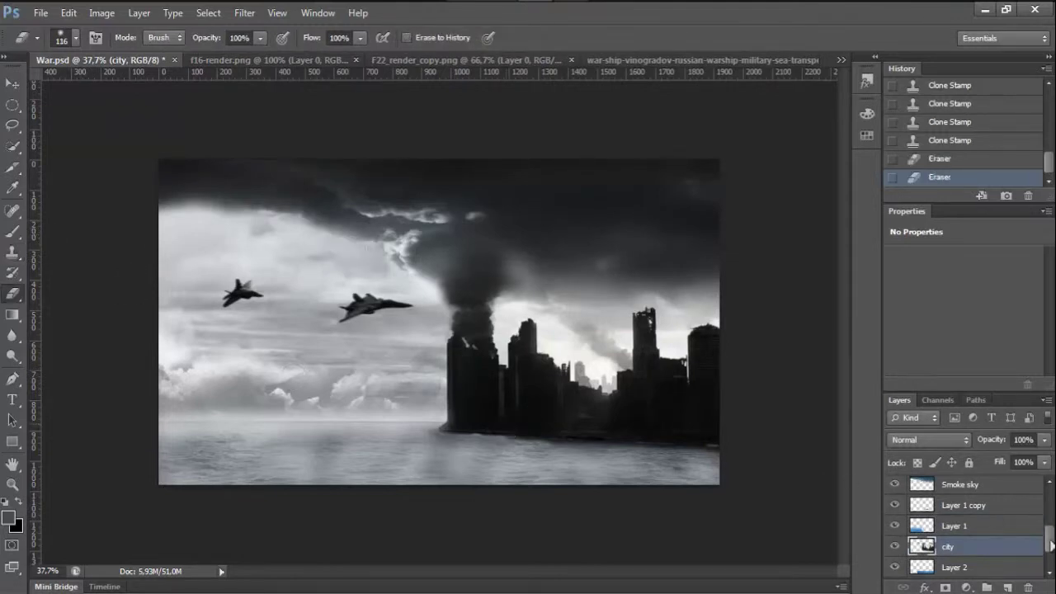
scroll(1051, 544, up, 5)
click(958, 506)
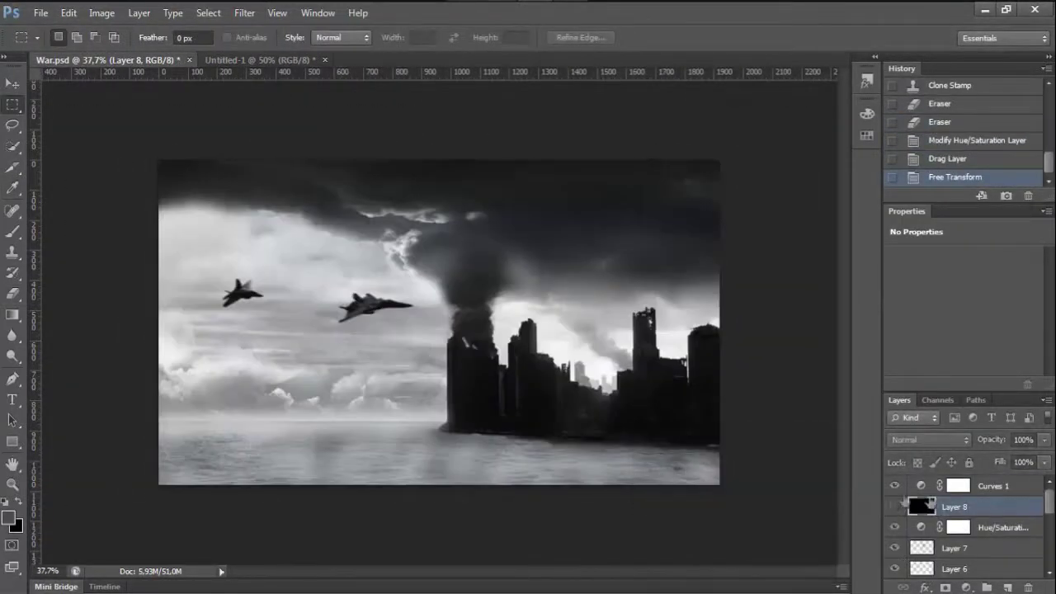
Show the black Layer 8, erase its centre, then delete the black overlay.
click(894, 506)
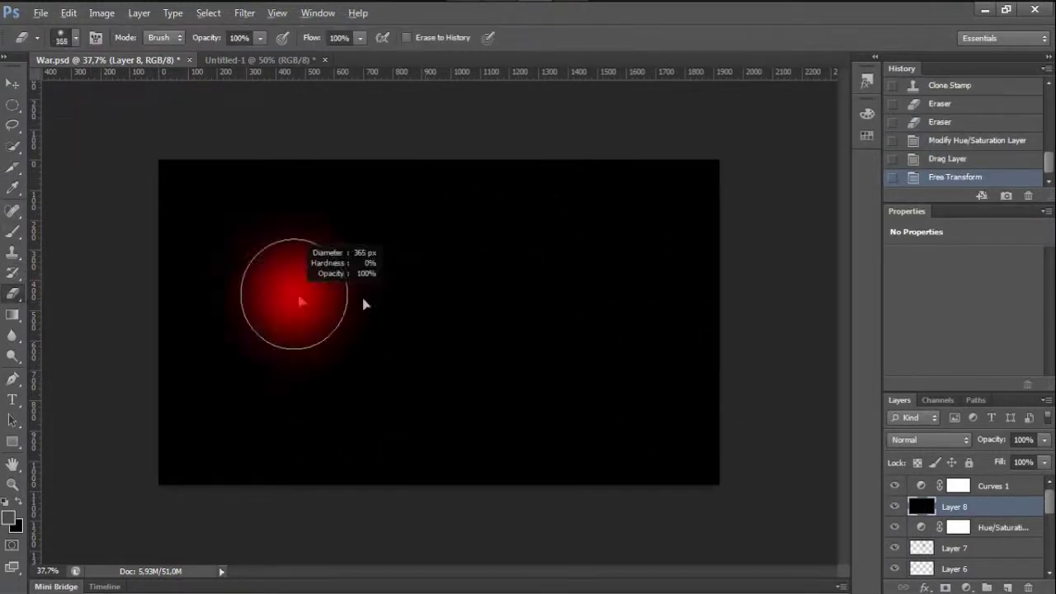
mouse_move(281, 289)
mouse_down()
mouse_move(448, 348)
mouse_move(330, 329)
mouse_move(601, 283)
mouse_move(276, 362)
mouse_move(259, 349)
mouse_move(259, 240)
mouse_move(247, 206)
mouse_move(273, 165)
mouse_up()
right_click(921, 506)
click(948, 94)
Add a new empty layer, try a cyan-blue Color Balance adjustment, then delete it.
click(1007, 588)
key(ctrl+minus)
click(993, 507)
click(966, 587)
click(932, 449)
key(ctrl+plus)
drag(938, 296, 921, 296)
drag(938, 352, 947, 353)
key(Delete)
click(966, 588)
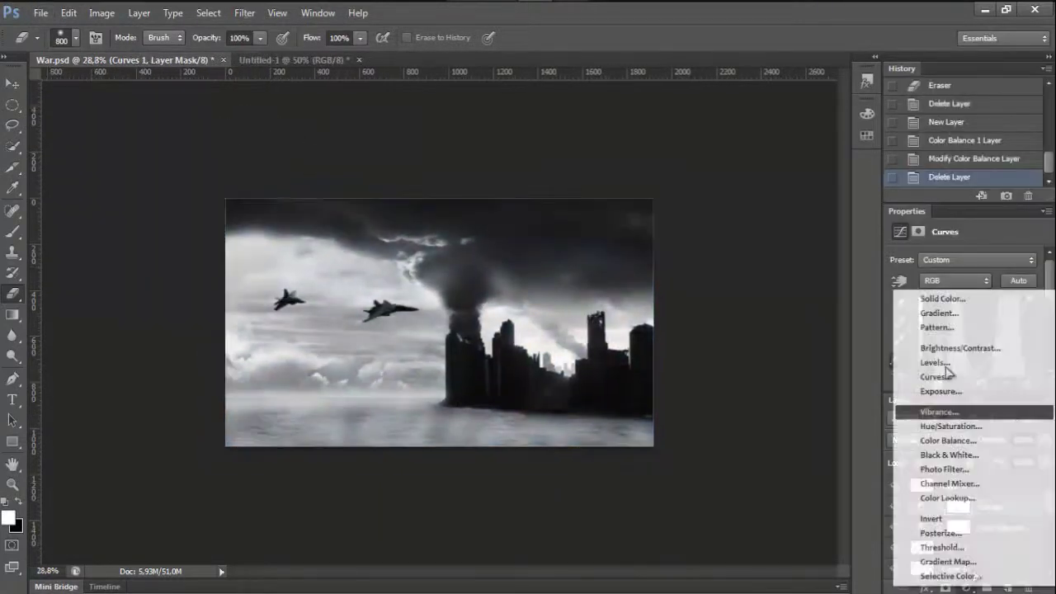
Add Color Balance (Cyan -16, Yellow -22) and paint soft black edges on Layer 8.
click(931, 450)
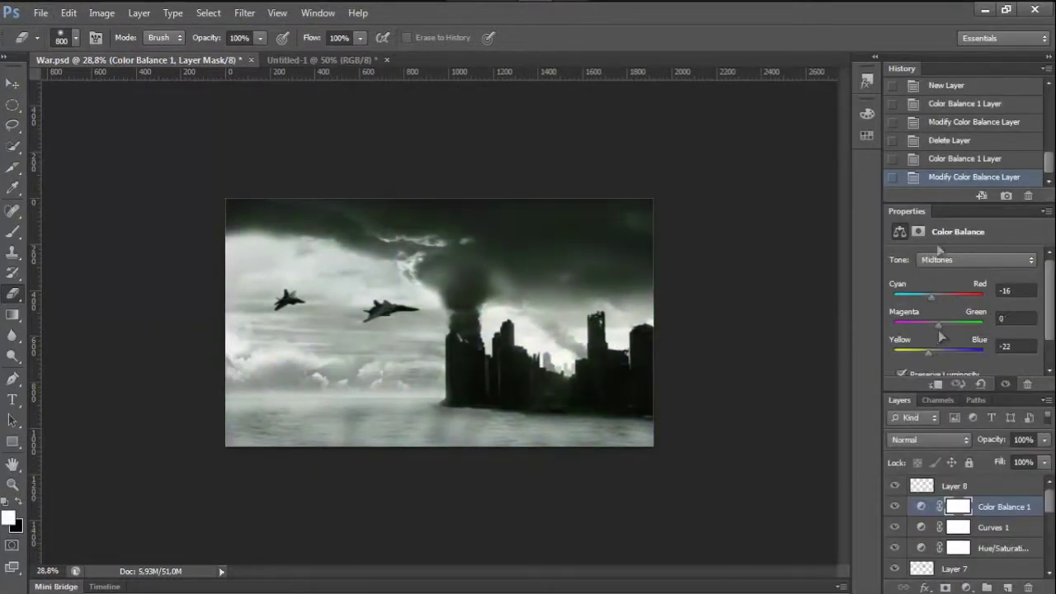
key(alt+bracketright)
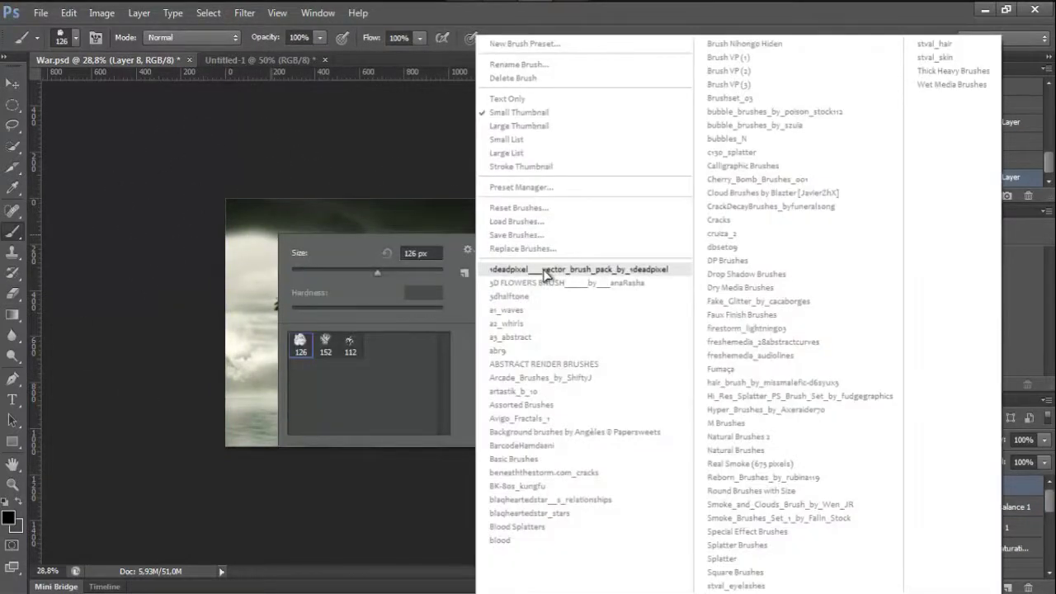
click(545, 274)
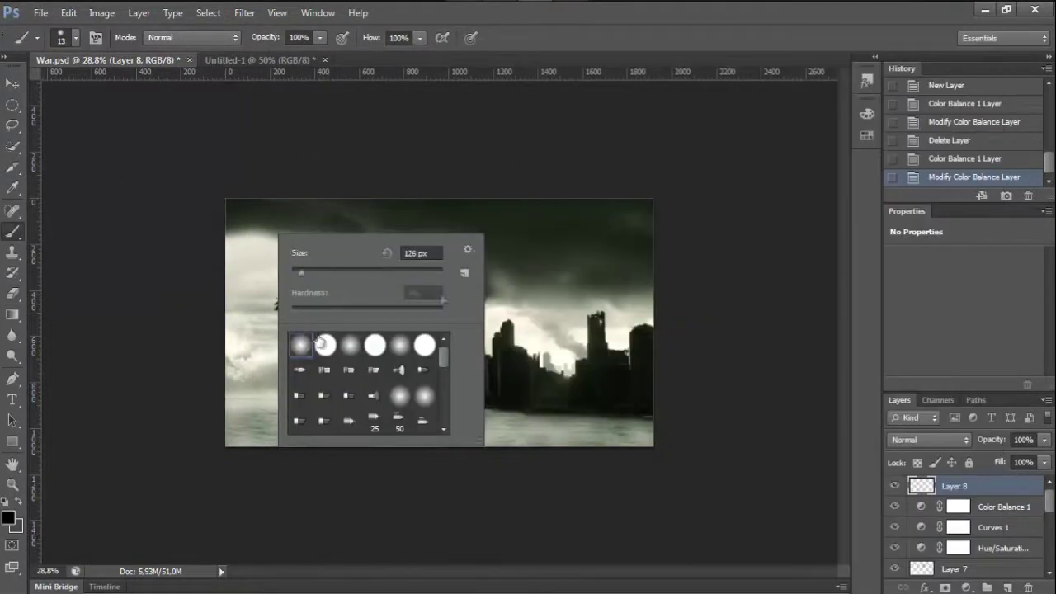
click(289, 301)
click(388, 309)
drag(184, 448, 330, 519)
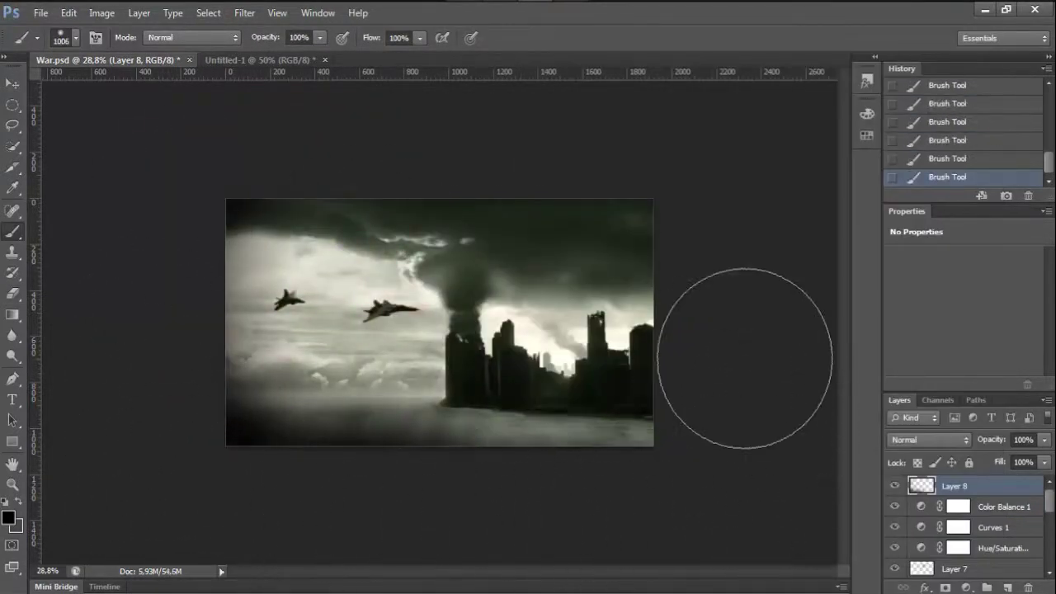
Erase the dark shading from the centre of the sky to leave a vignette.
key(e)
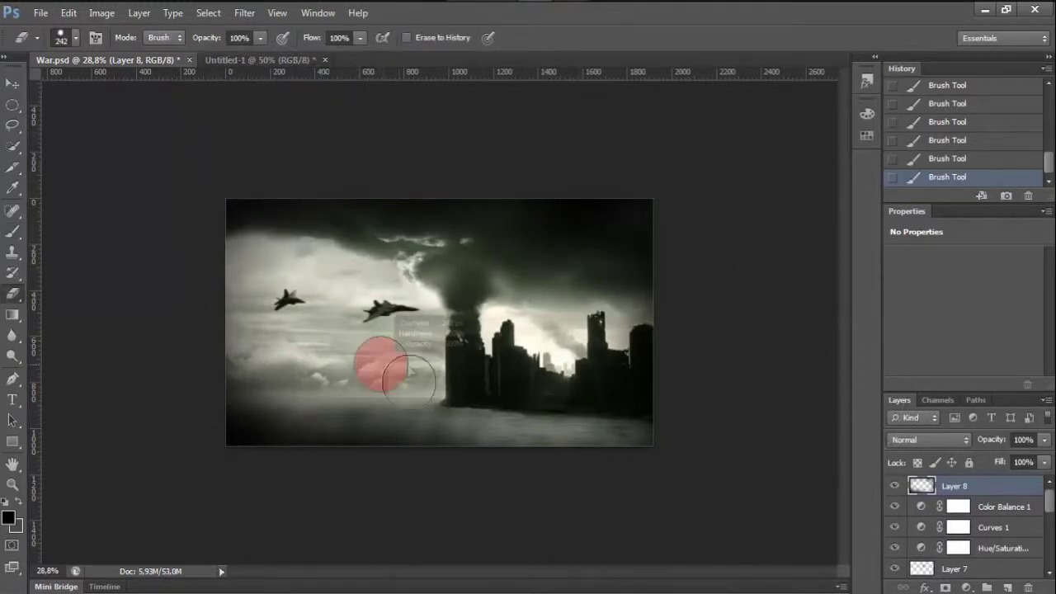
scroll(445, 388, up, 1)
scroll(437, 388, up, 1)
drag(236, 348, 635, 298)
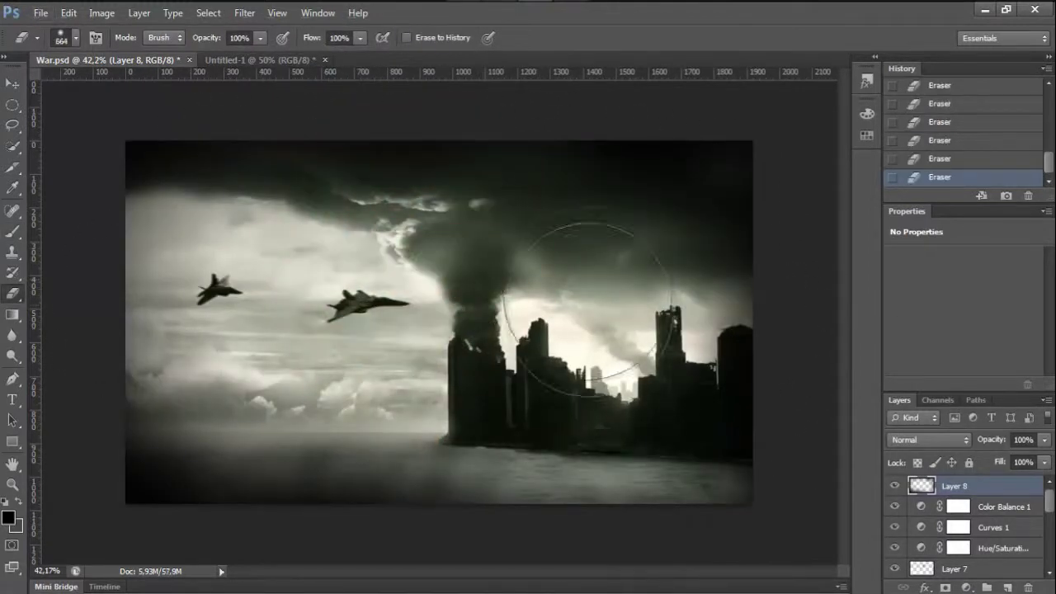